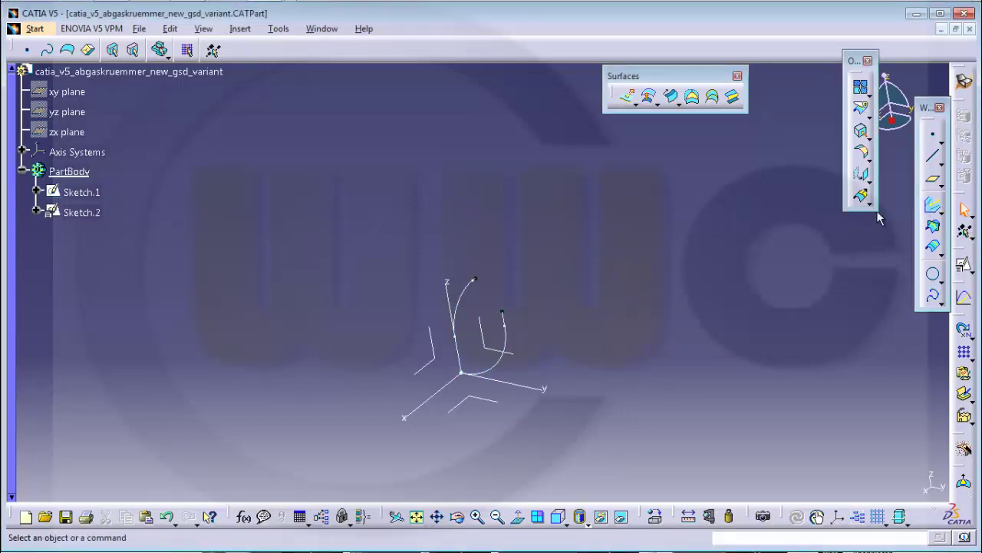
# Combine Sketch.1 along the YZ direction with Sketch.2 along the ZX direction
pyautogui.click(933, 205)
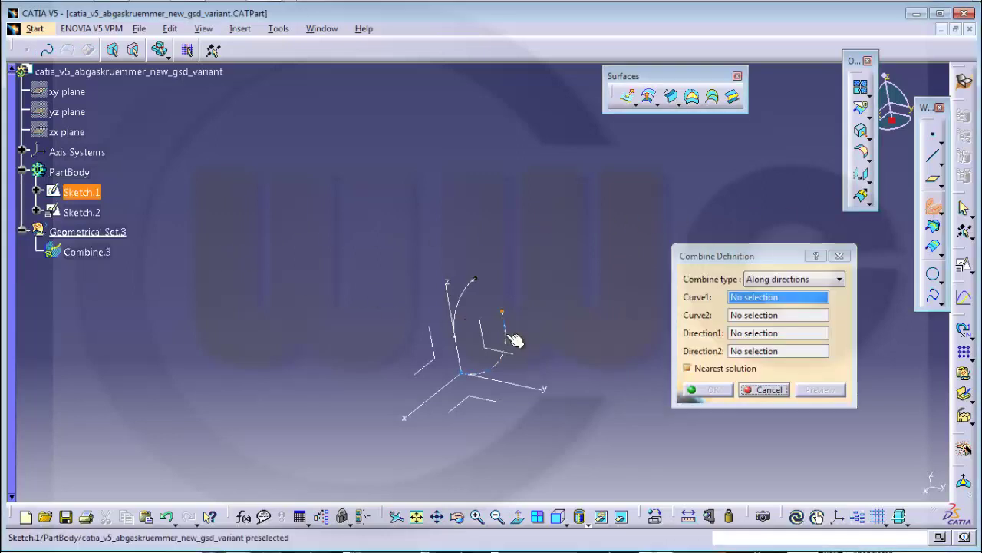
pyautogui.click(505, 335)
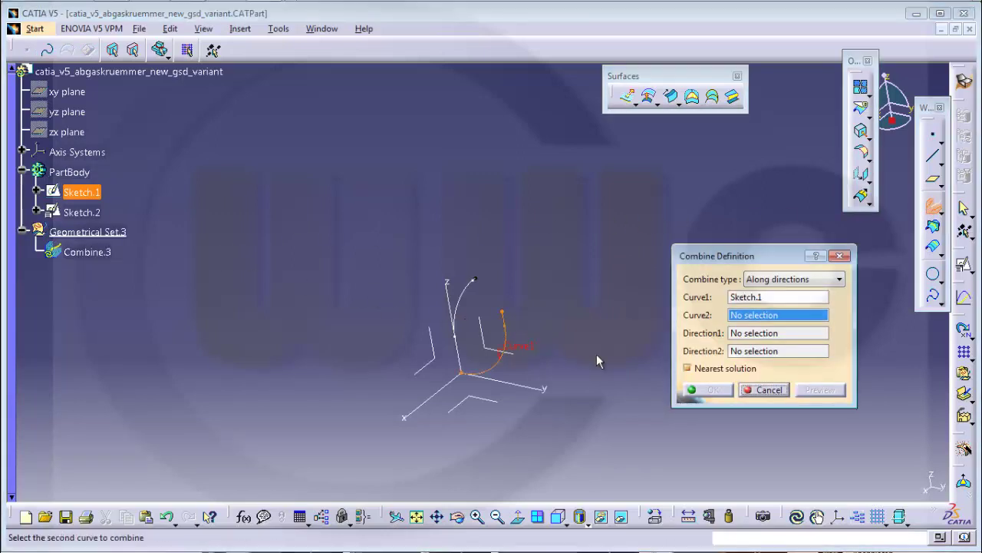
pyautogui.click(743, 333)
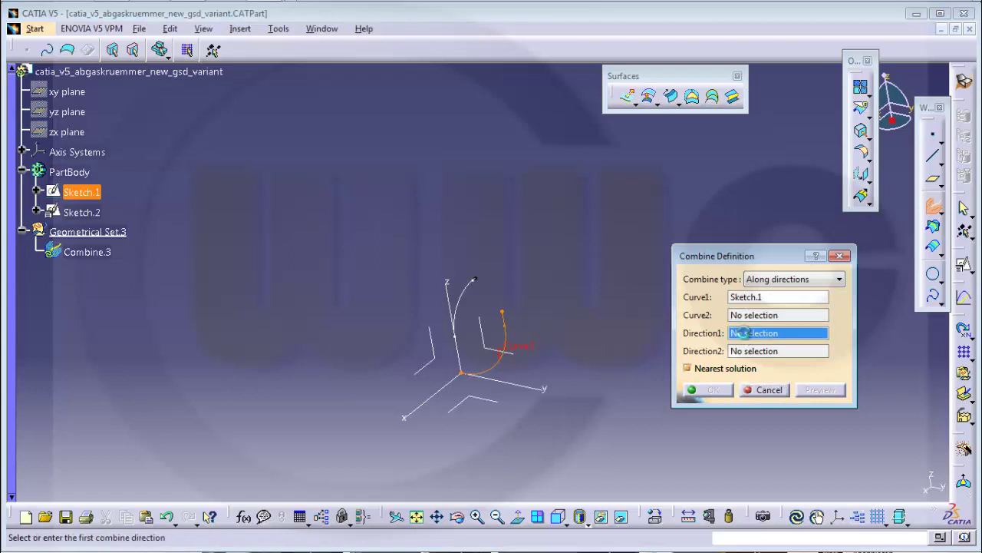
pyautogui.click(485, 337)
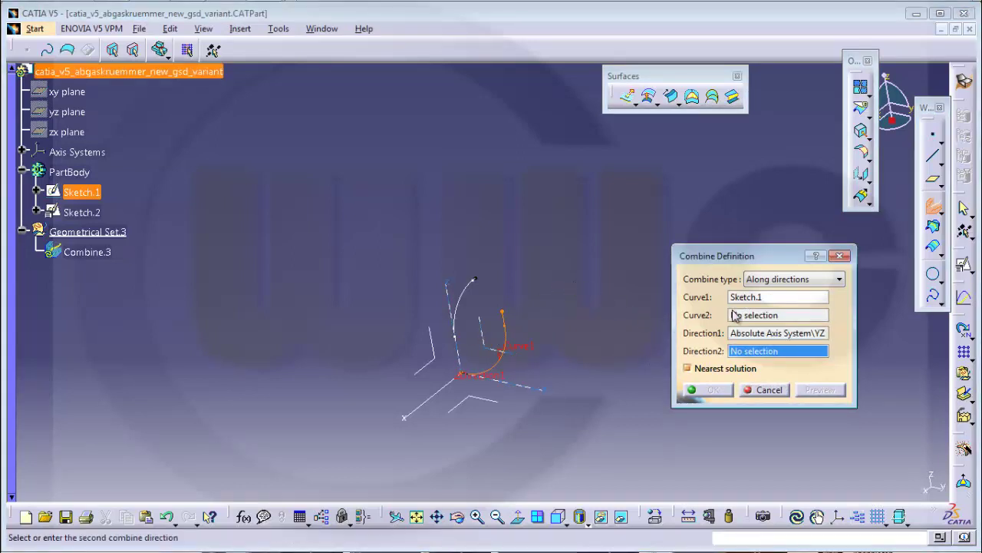
pyautogui.click(735, 316)
pyautogui.click(475, 288)
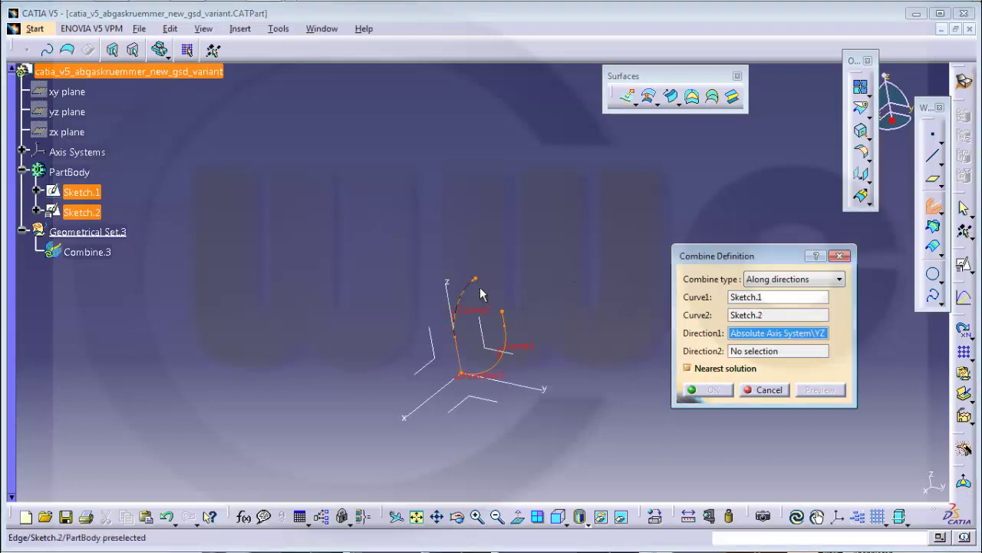
pyautogui.click(756, 351)
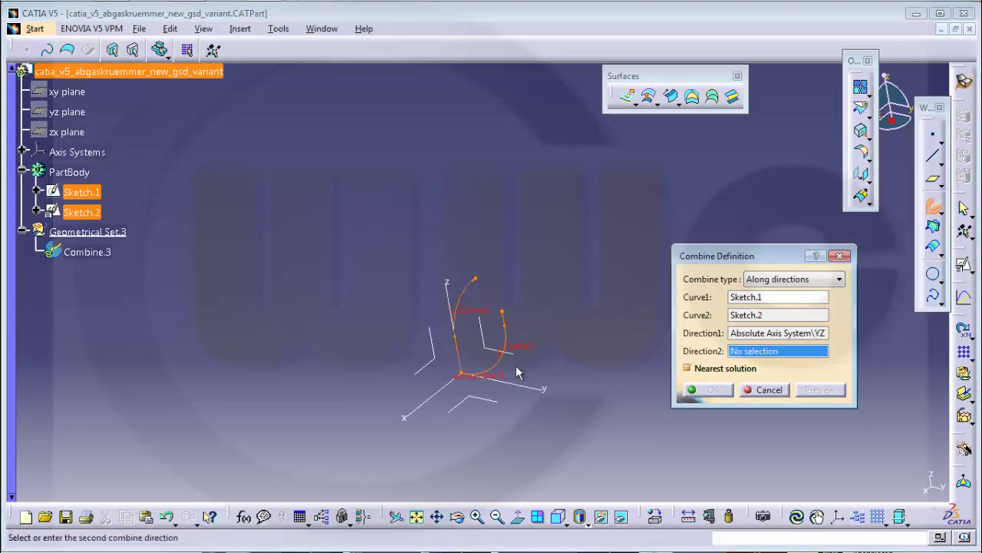
pyautogui.click(434, 372)
# Confirm Combine.3, then hide Sketch.2 and Sketch.1
pyautogui.click(713, 390)
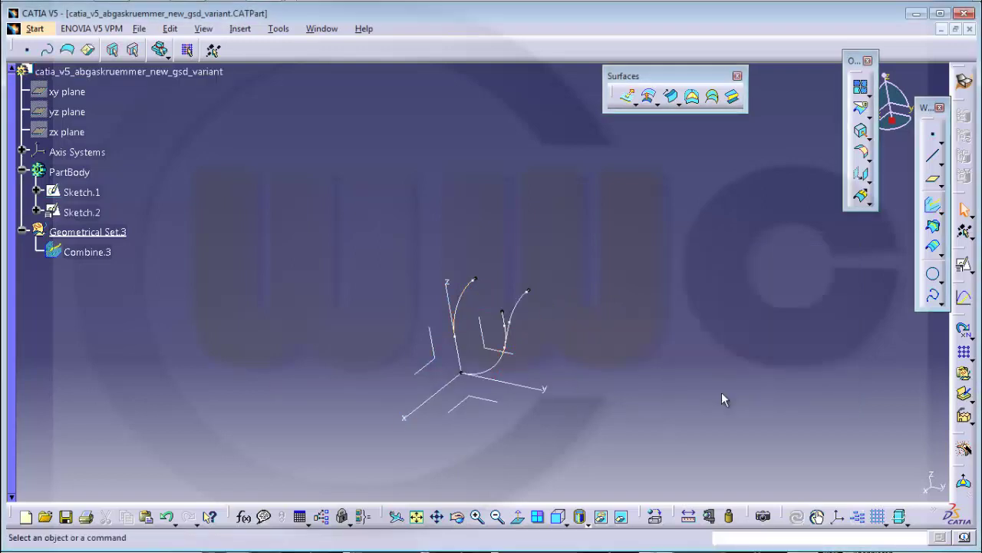
pyautogui.moveTo(619, 344); pyautogui.dragTo(603, 359, button='middle')
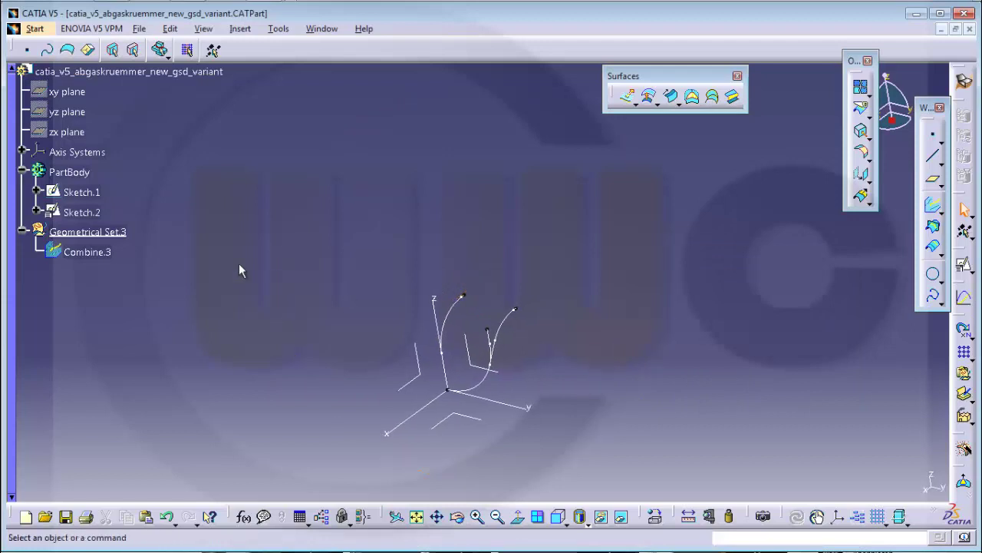
pyautogui.rightClick(92, 213)
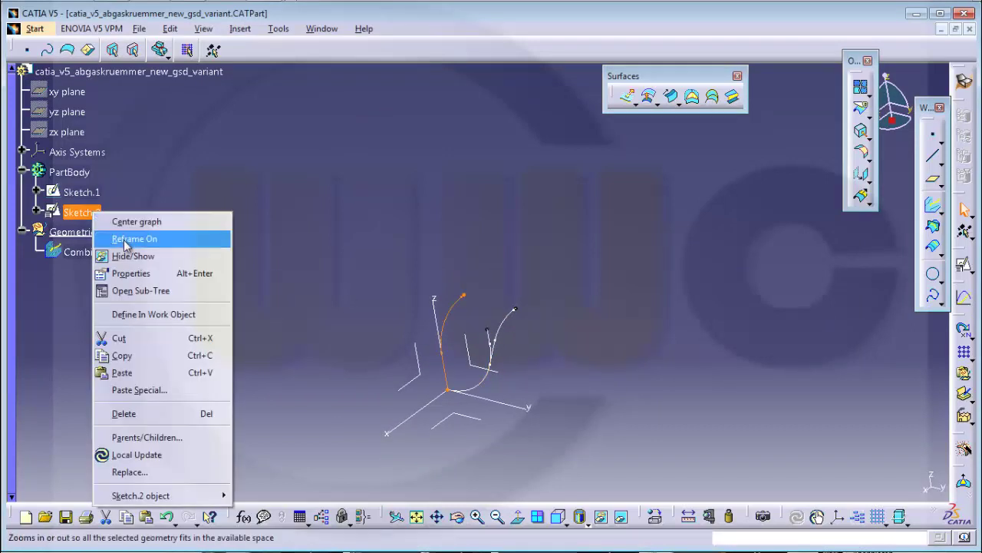
pyautogui.click(127, 256)
pyautogui.rightClick(88, 195)
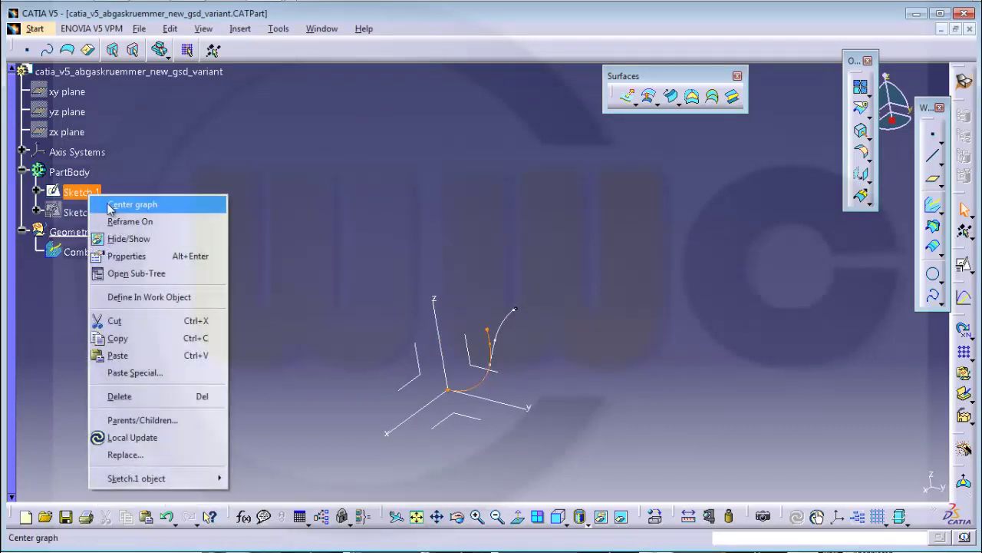
pyautogui.click(128, 239)
# Start a center-and-radius circular sweep with Combine.3 as the center curve
pyautogui.moveTo(522, 244)
pyautogui.mouseDown(button='middle')
pyautogui.moveTo(643, 233)
pyautogui.moveTo(572, 235)
pyautogui.mouseUp(button='middle')
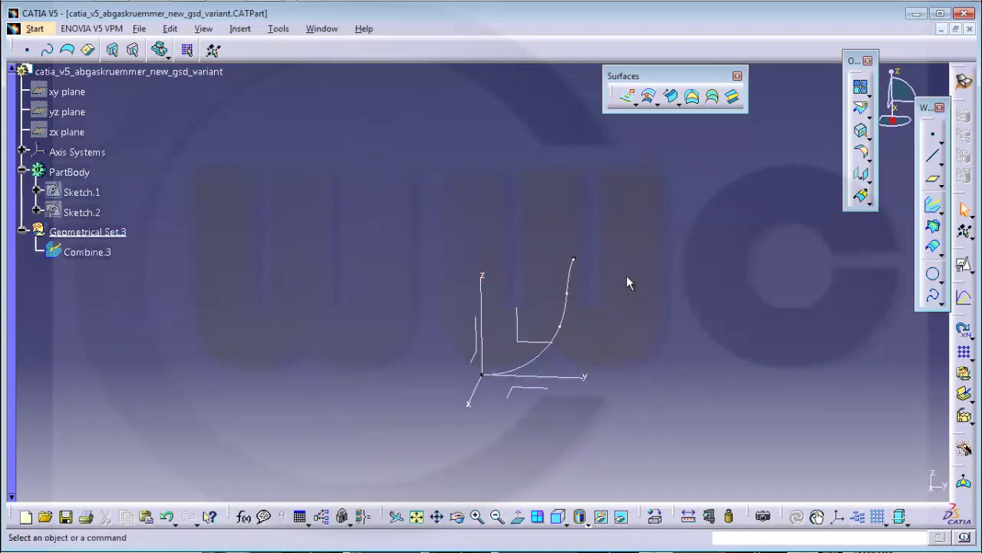
pyautogui.click(671, 97)
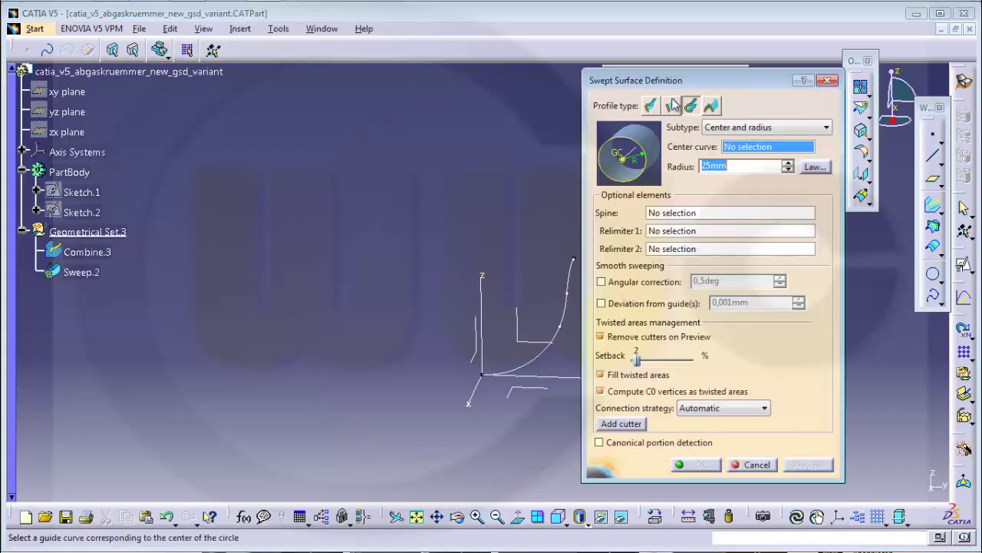
pyautogui.click(508, 374)
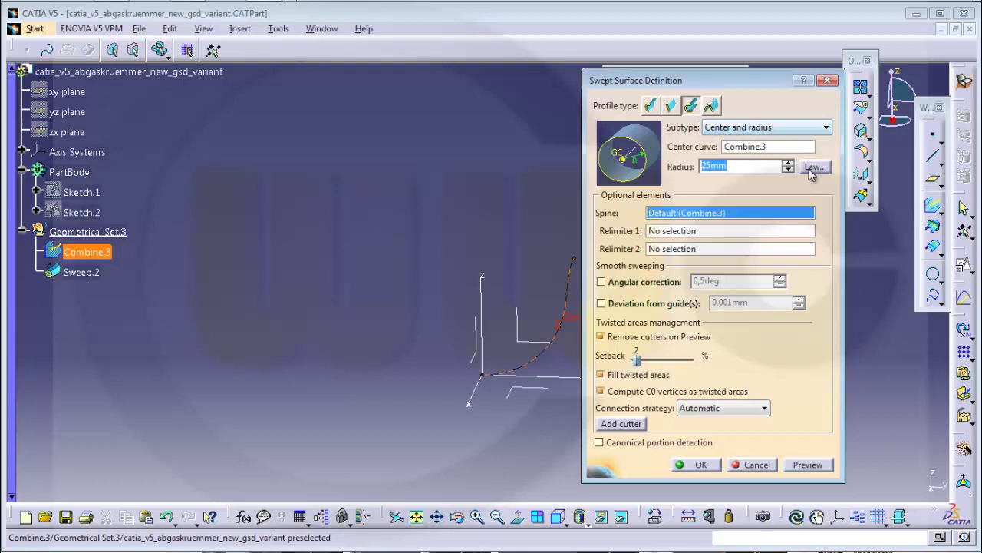
# Give the sweep radius a linear law ending at 20 mm and preview the tube
pyautogui.click(813, 167)
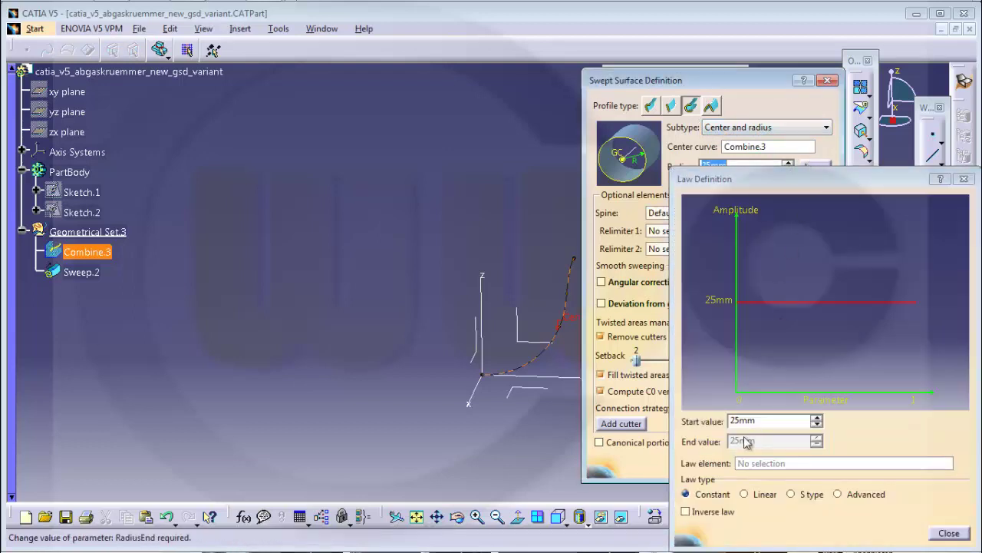
pyautogui.click(744, 493)
pyautogui.click(767, 439)
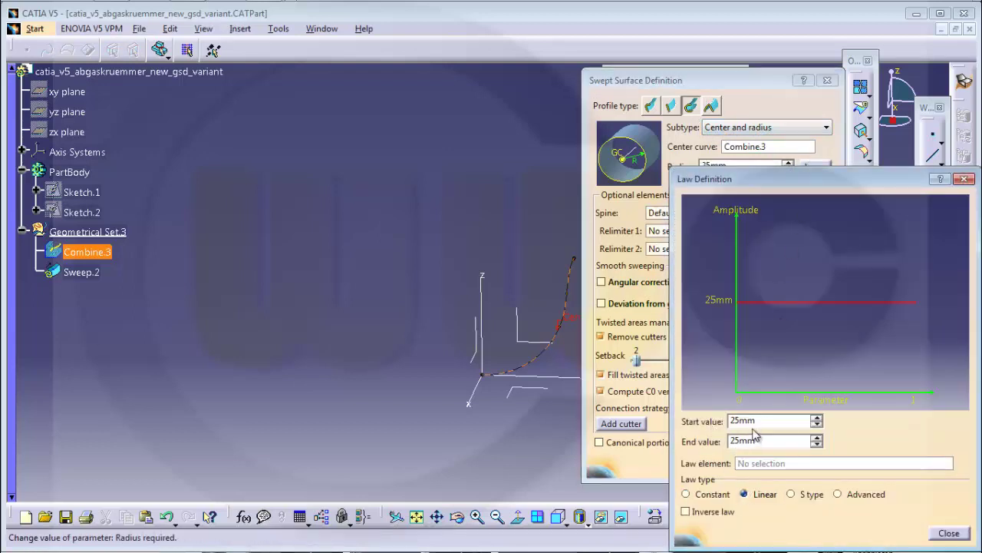
pyautogui.write('20')
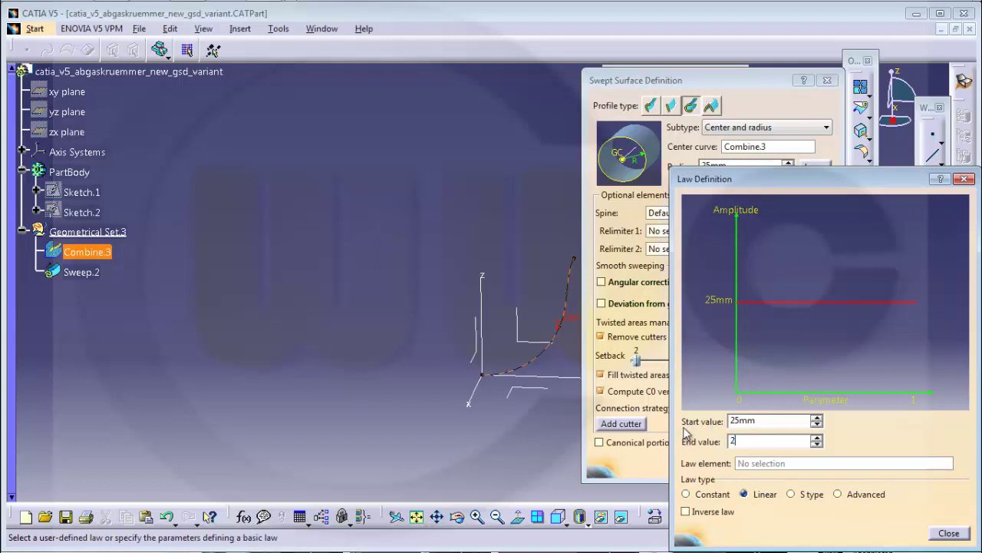
pyautogui.click(949, 533)
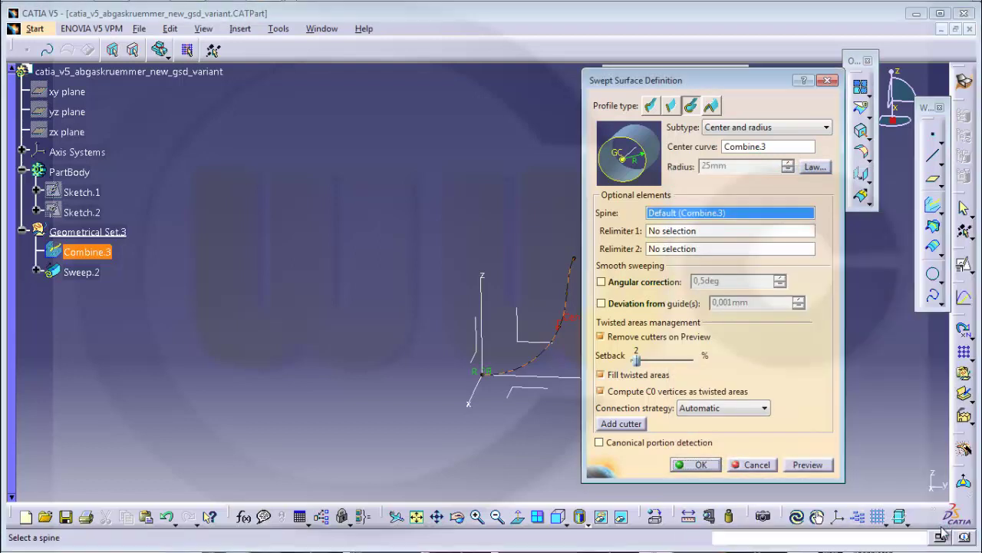
pyautogui.click(807, 465)
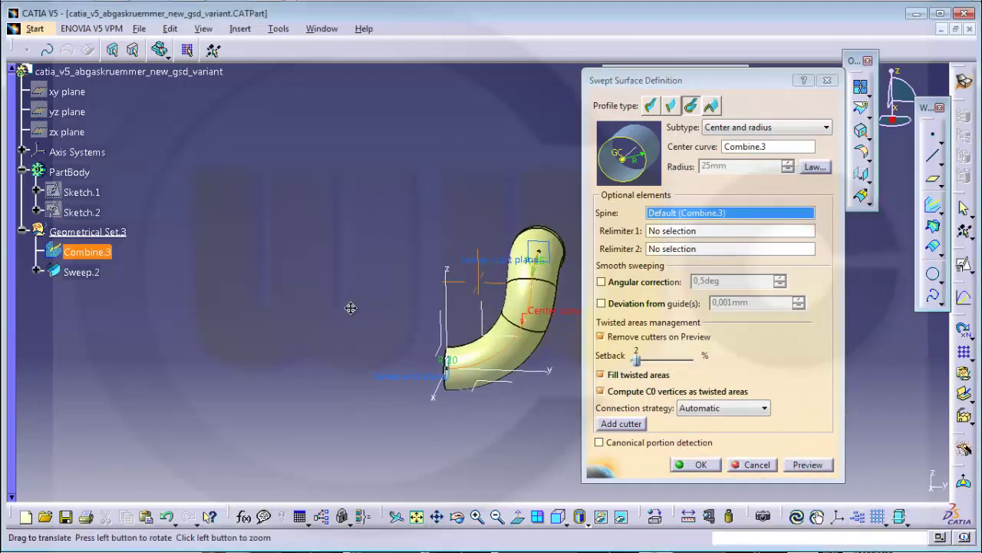
pyautogui.moveTo(460, 330)
pyautogui.mouseDown(button='middle')
pyautogui.moveTo(408, 319)
pyautogui.moveTo(380, 378)
pyautogui.mouseUp(button='middle')
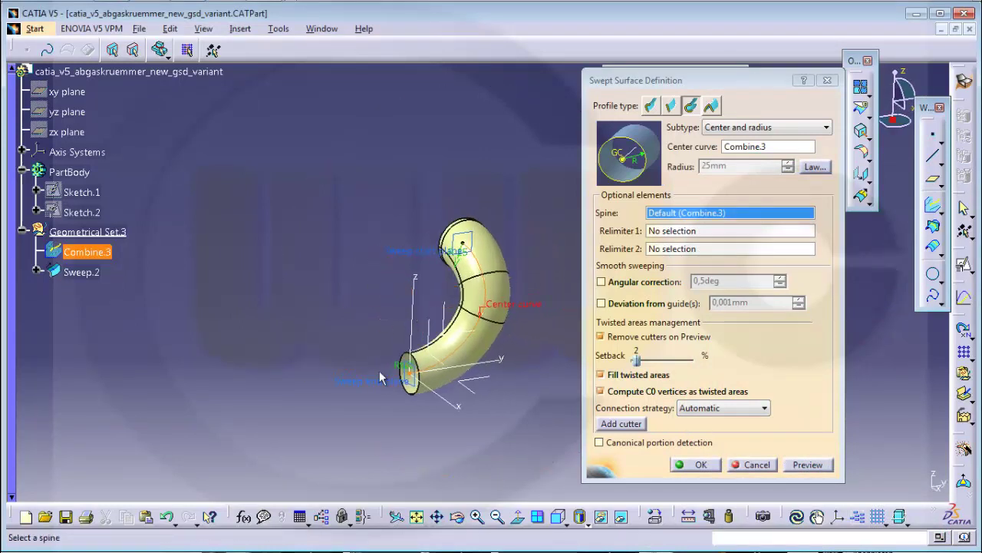
# Invert the radius law, re-preview, and finish Sweep.2
pyautogui.click(815, 166)
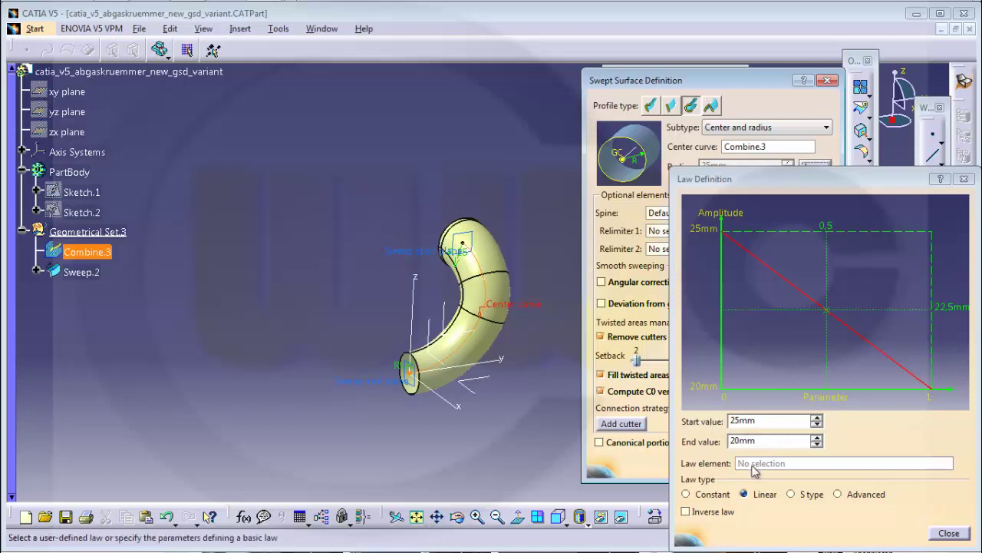
pyautogui.click(686, 512)
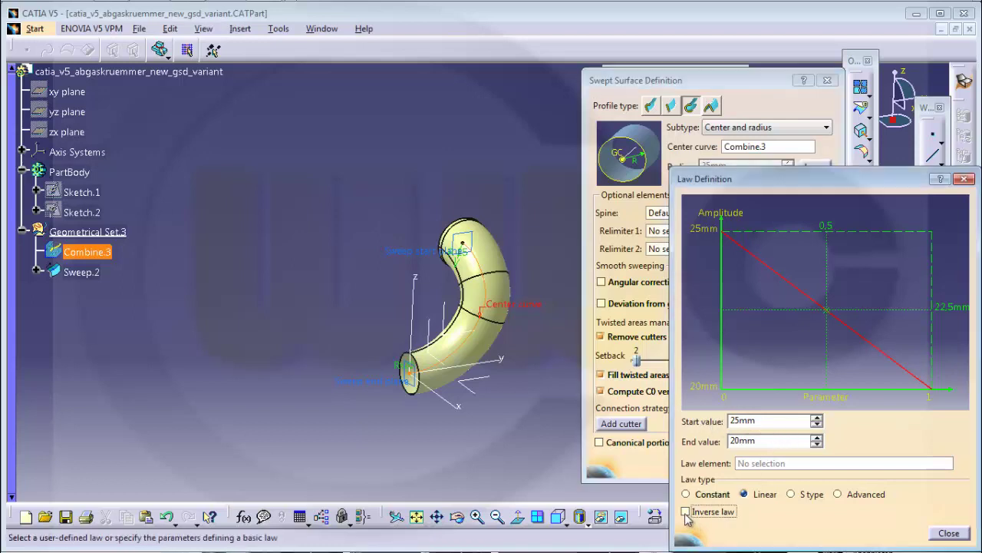
pyautogui.click(949, 533)
pyautogui.click(807, 464)
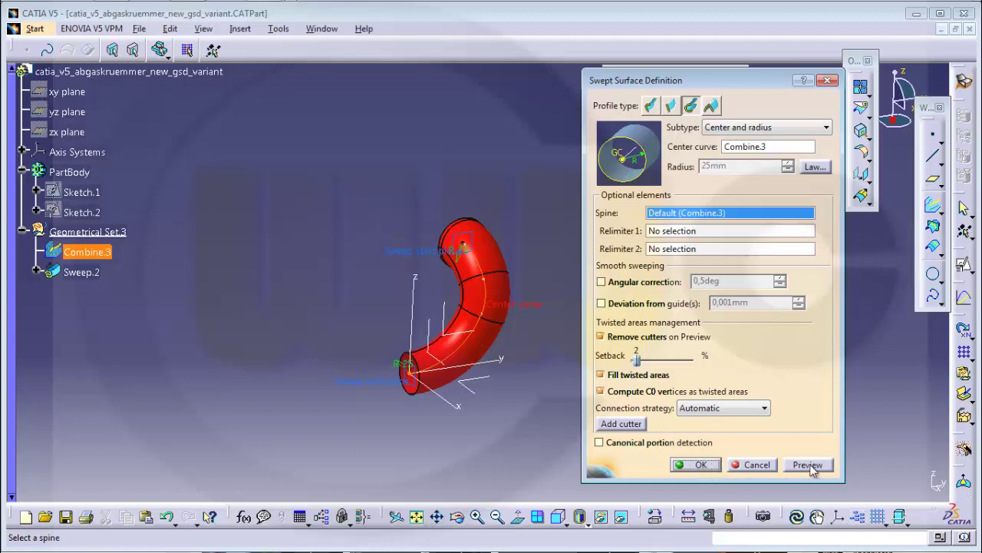
pyautogui.click(810, 467)
pyautogui.click(700, 468)
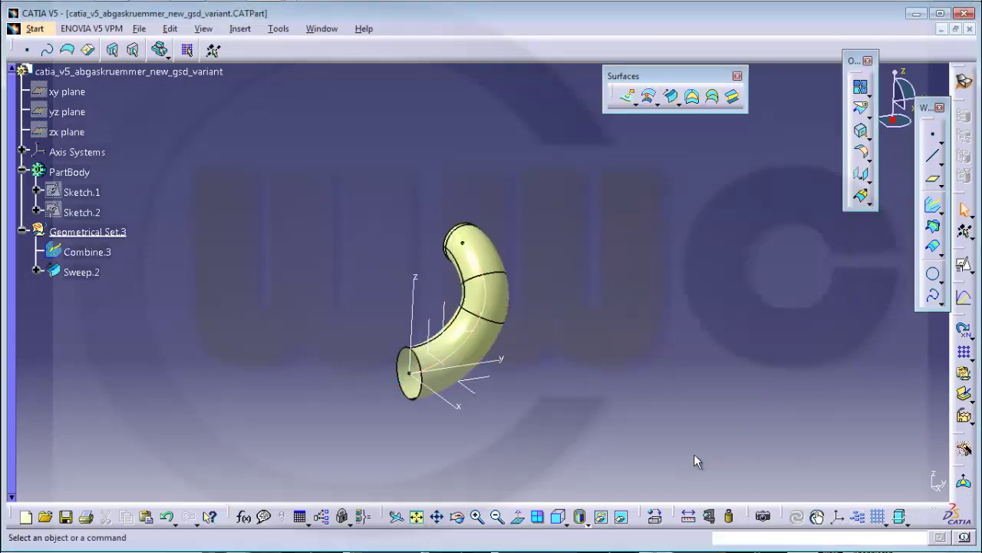
# Translate Sweep.2 by -82 mm along the Y axis with Repeat object after OK checked
pyautogui.moveTo(694, 453)
pyautogui.mouseDown(button='middle')
pyautogui.moveTo(597, 323)
pyautogui.moveTo(562, 364)
pyautogui.moveTo(581, 353)
pyautogui.moveTo(586, 366)
pyautogui.moveTo(606, 358)
pyautogui.mouseUp(button='middle')
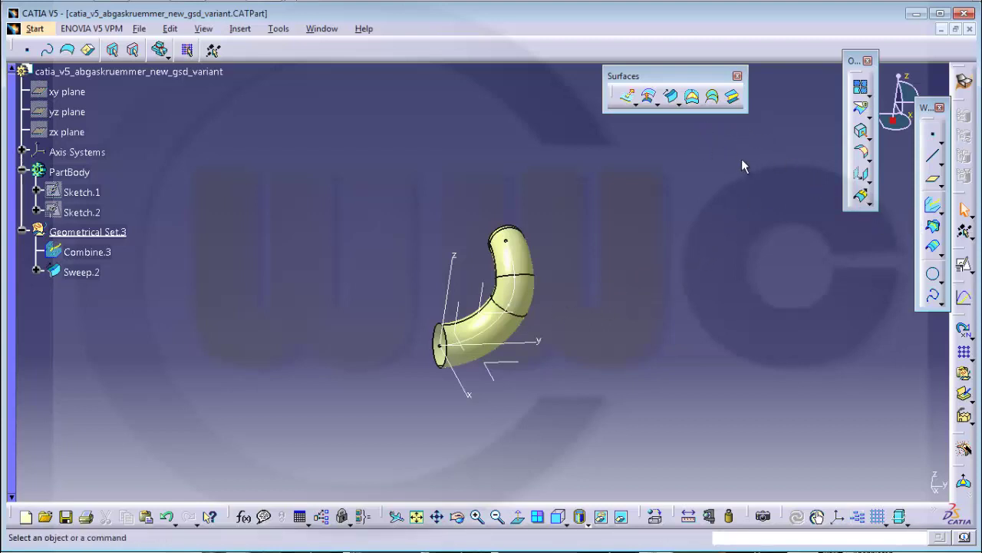
pyautogui.click(860, 173)
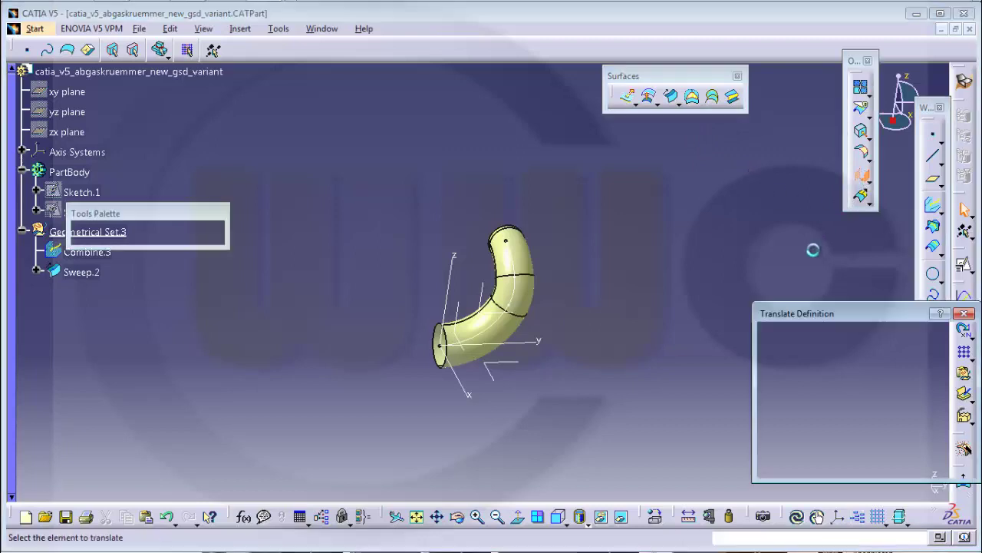
pyautogui.click(526, 268)
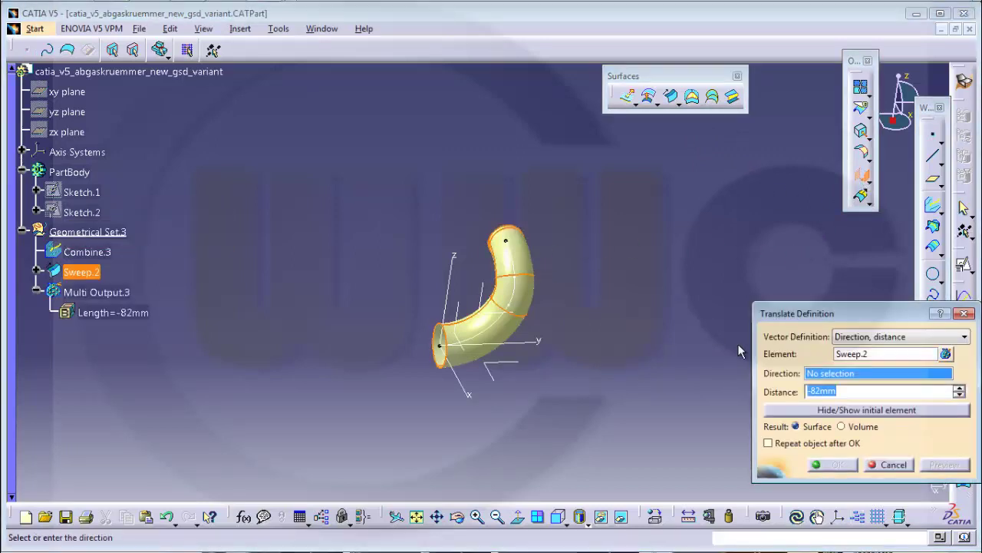
pyautogui.click(545, 341)
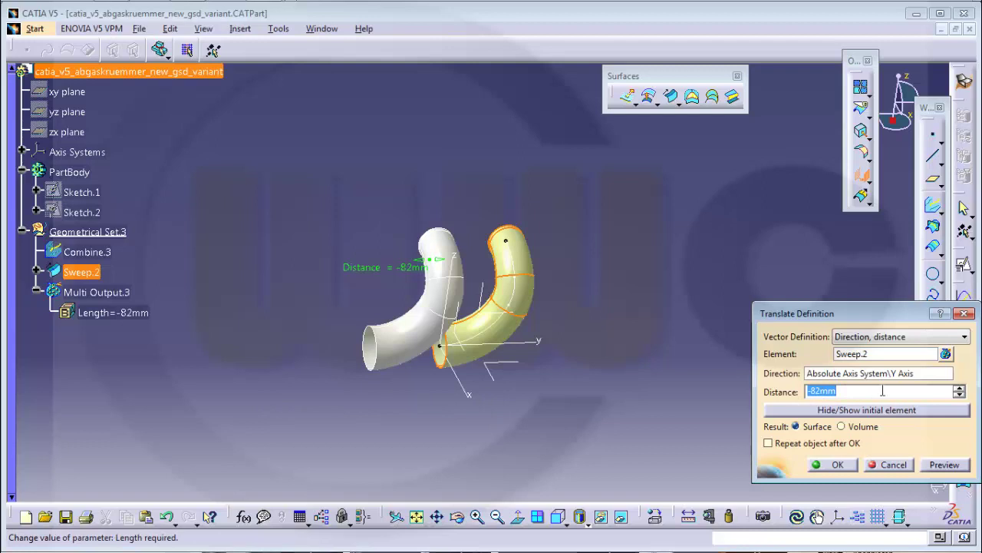
pyautogui.click(767, 444)
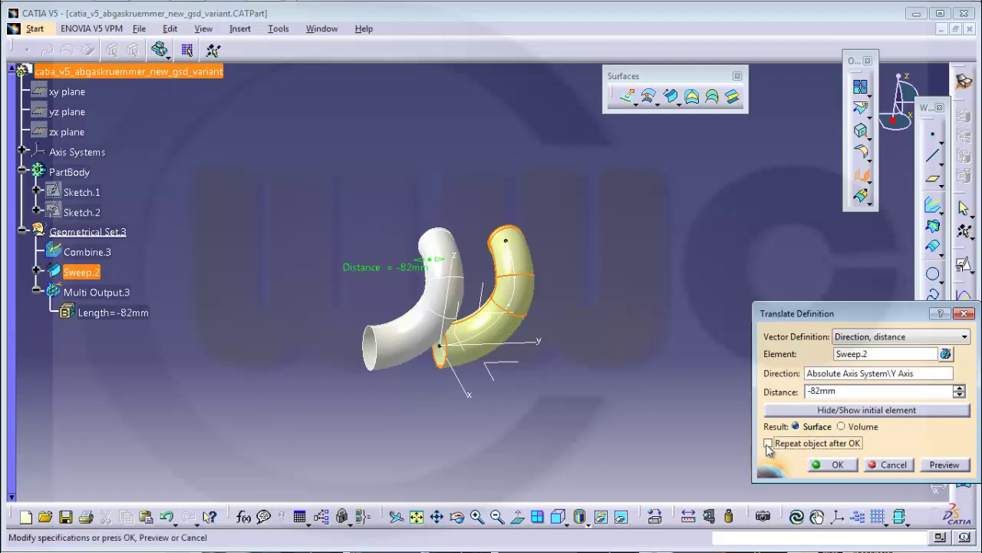
pyautogui.click(840, 466)
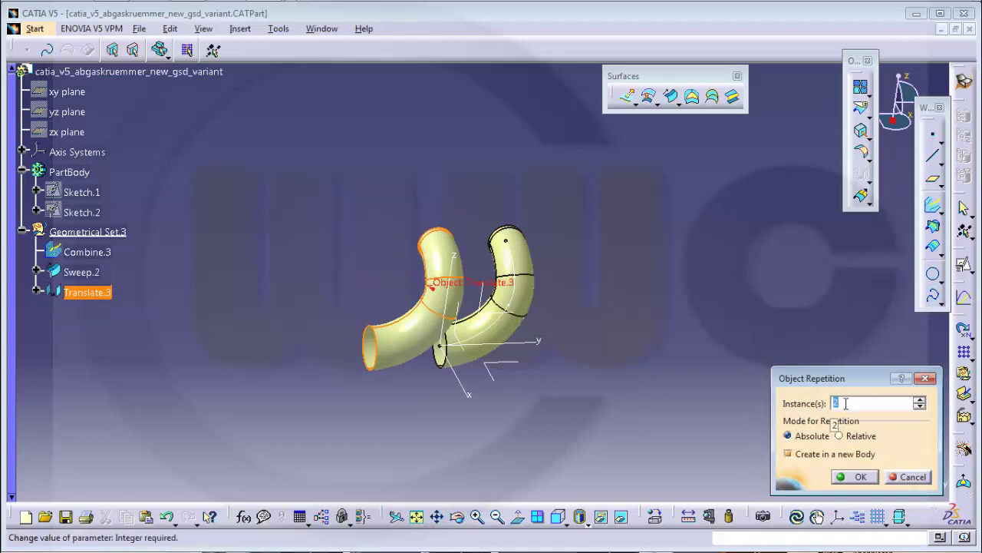
pyautogui.write('1')
pyautogui.click(788, 454)
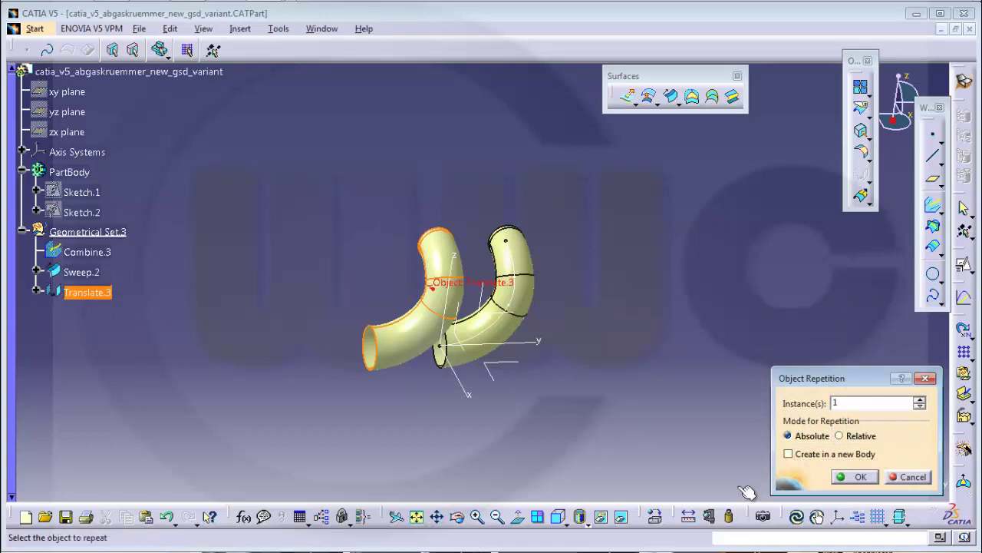
pyautogui.click(856, 479)
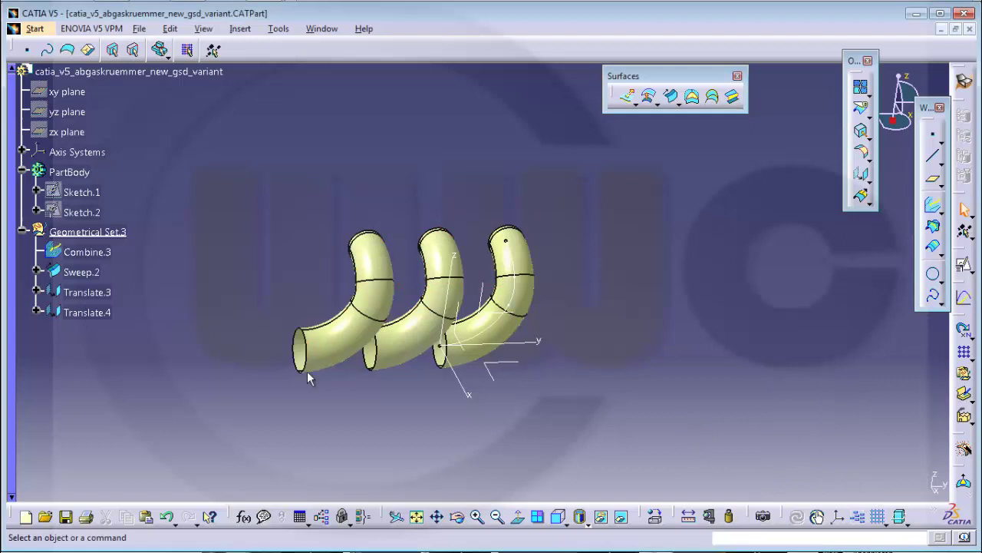
pyautogui.click(37, 312)
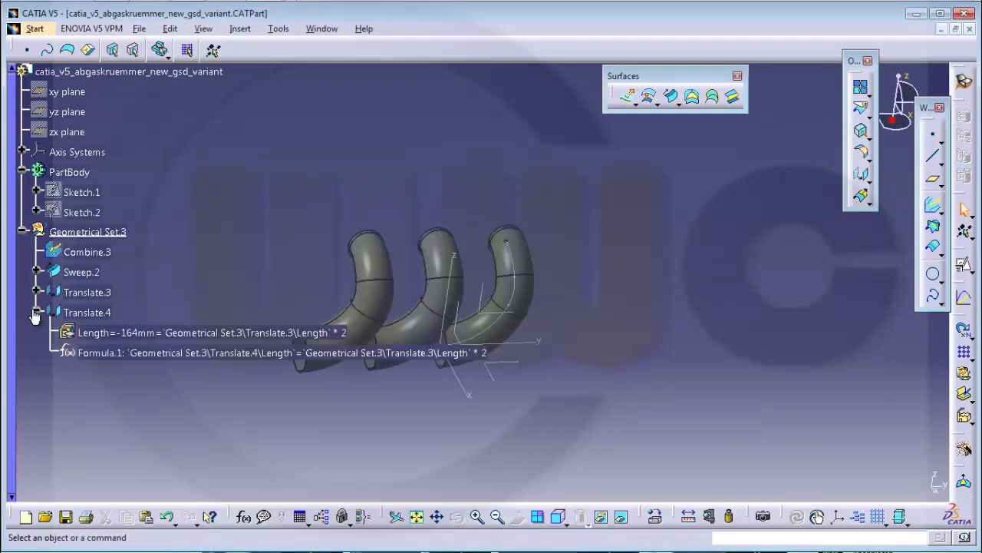
pyautogui.click(36, 312)
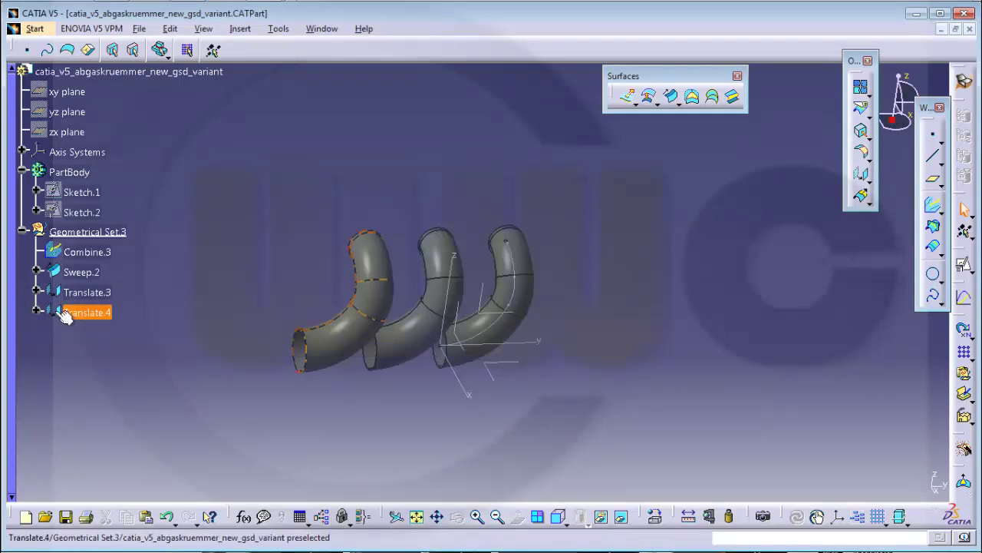
pyautogui.click(36, 291)
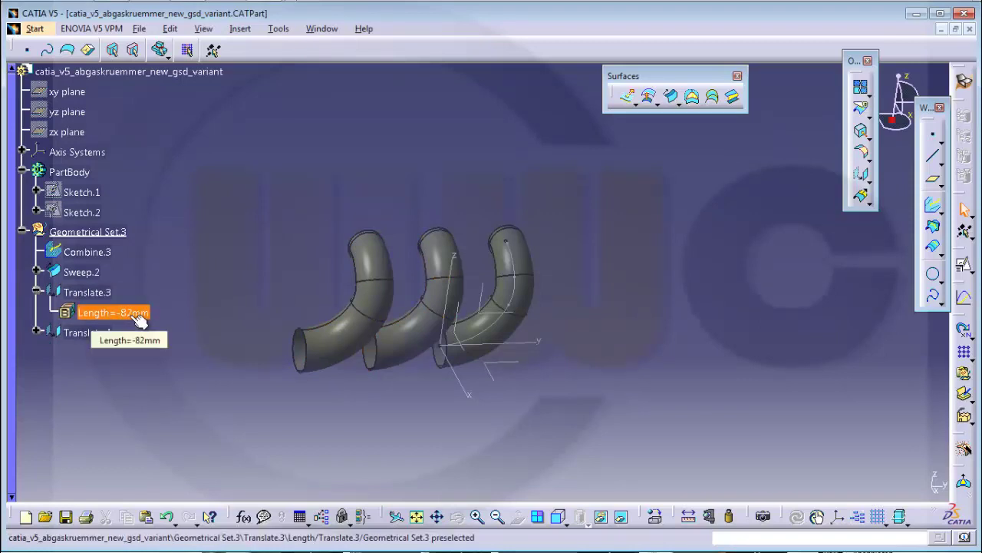
pyautogui.click(36, 293)
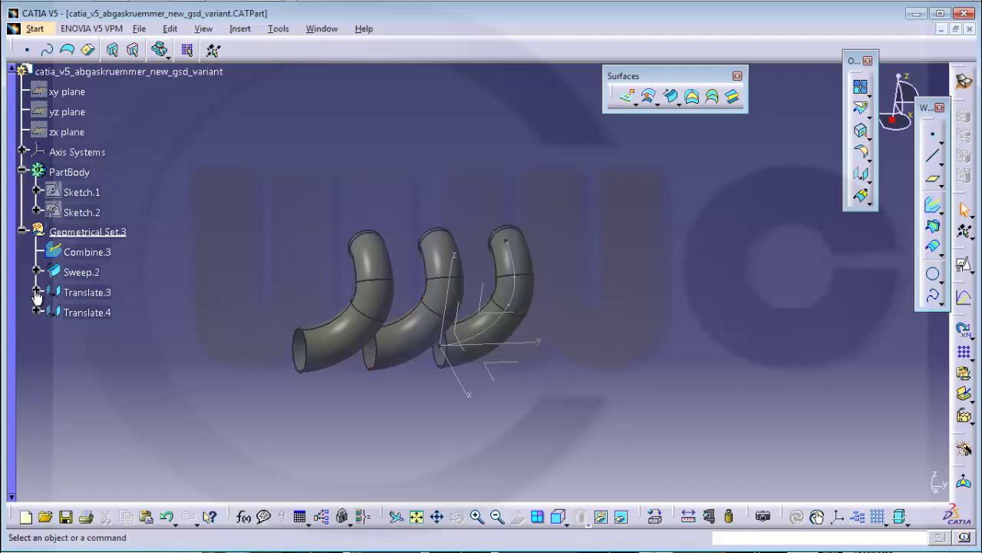
pyautogui.moveTo(568, 368)
pyautogui.mouseDown(button='middle')
pyautogui.moveTo(621, 366)
pyautogui.moveTo(656, 320)
pyautogui.moveTo(674, 319)
pyautogui.moveTo(652, 298)
pyautogui.moveTo(640, 324)
pyautogui.moveTo(606, 300)
pyautogui.moveTo(601, 281)
pyautogui.moveTo(629, 280)
pyautogui.moveTo(632, 300)
pyautogui.moveTo(641, 291)
pyautogui.mouseUp(button='middle')
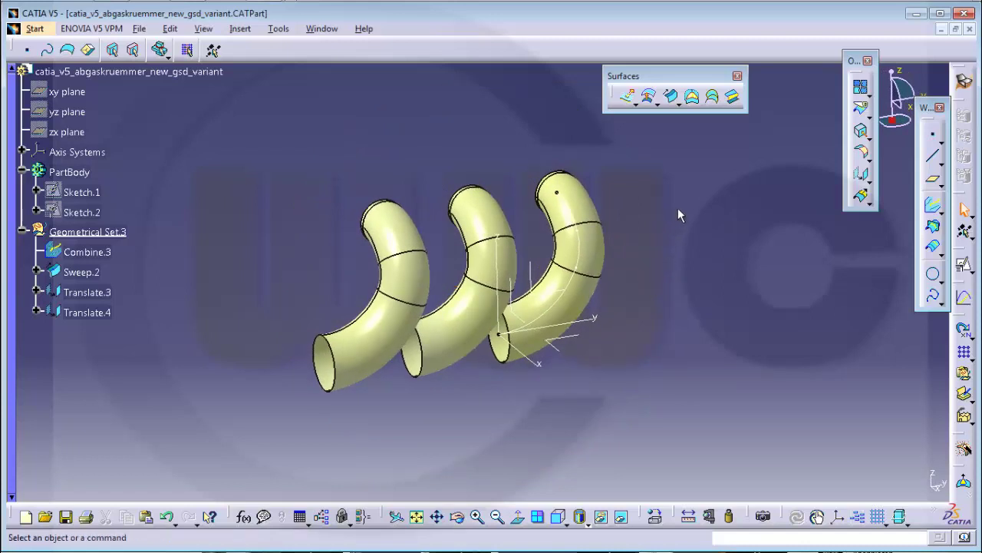
# Extract the third pipe's open end circle as Extract.1
pyautogui.click(860, 130)
pyautogui.click(502, 358)
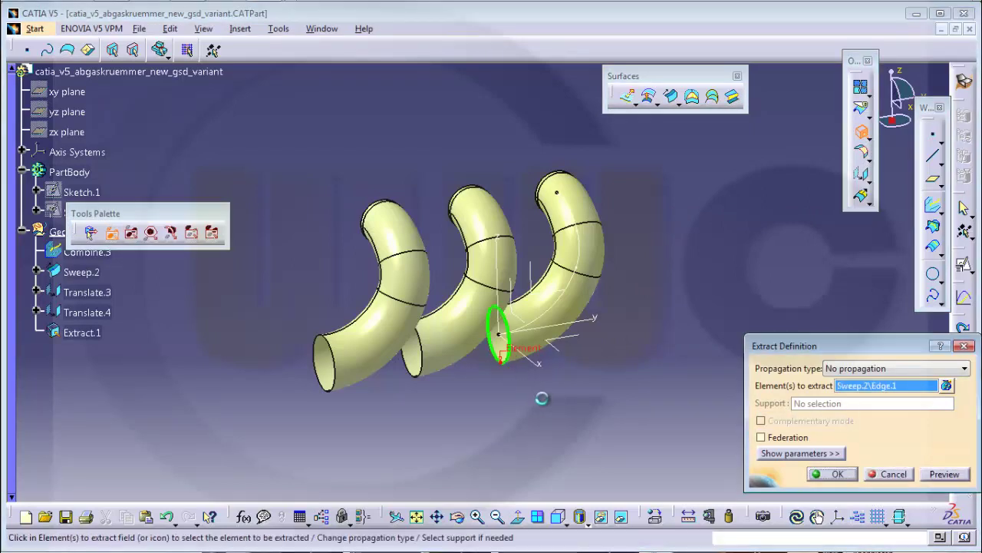
pyautogui.click(828, 473)
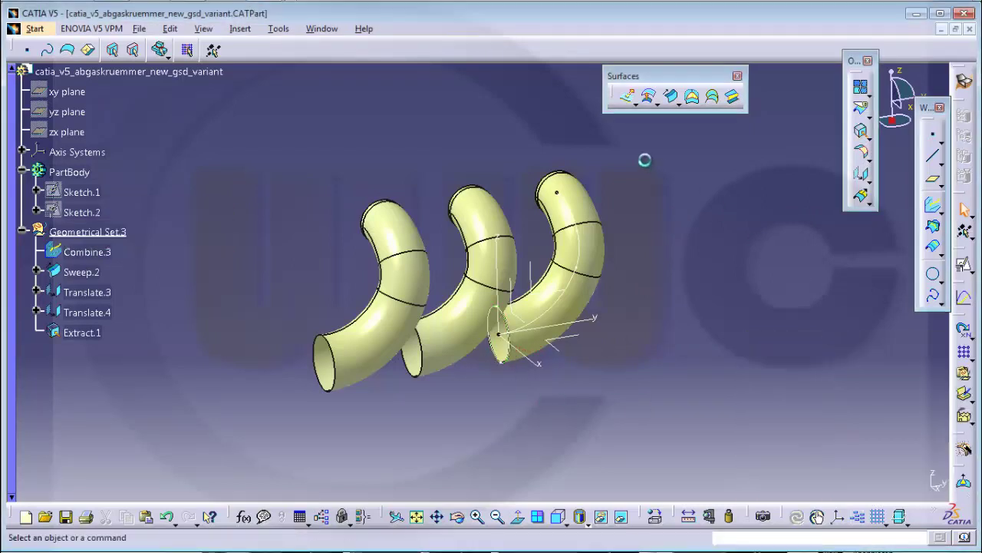
# Extrude Extract.1 269 mm along the Y axis, reversed, to form the collector pipe
pyautogui.click(625, 96)
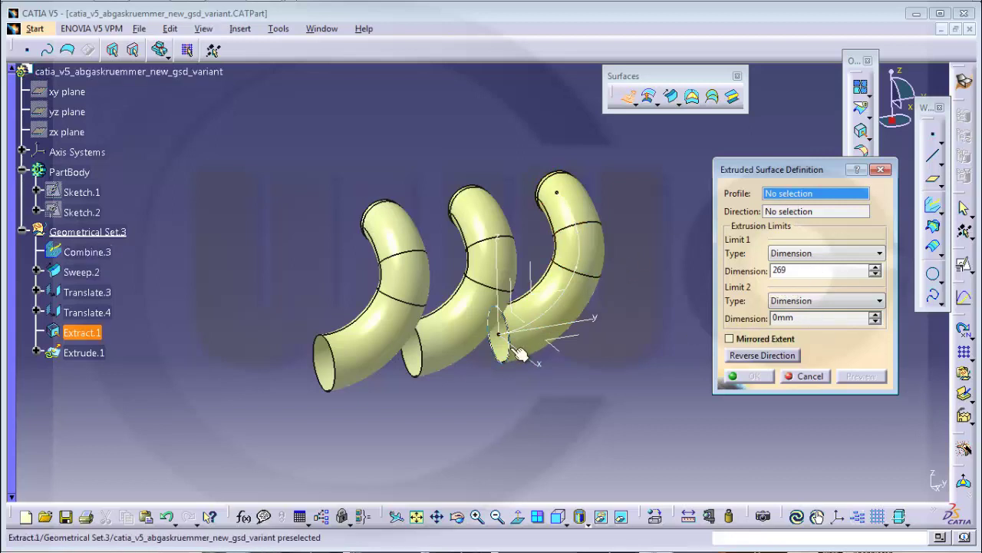
pyautogui.click(81, 332)
pyautogui.click(123, 72)
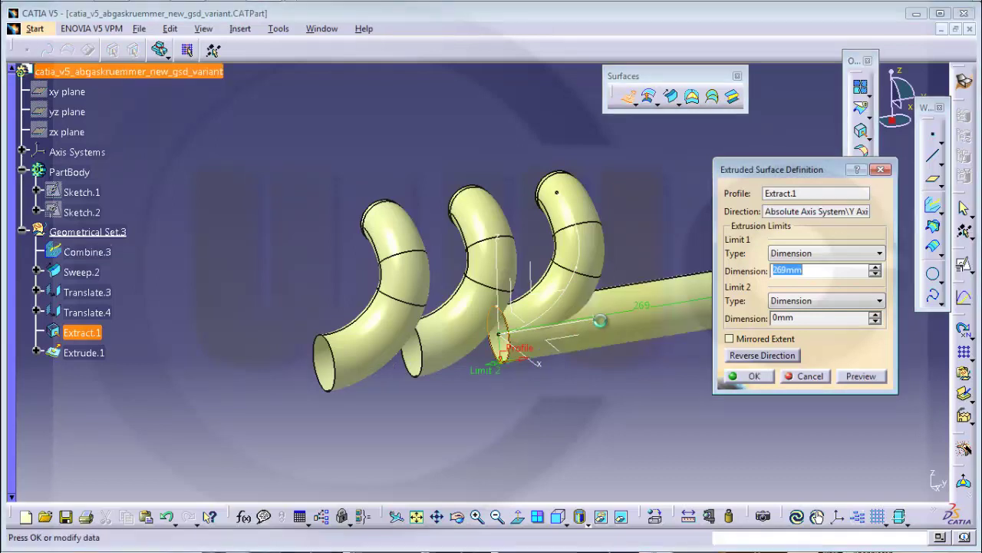
pyautogui.click(752, 355)
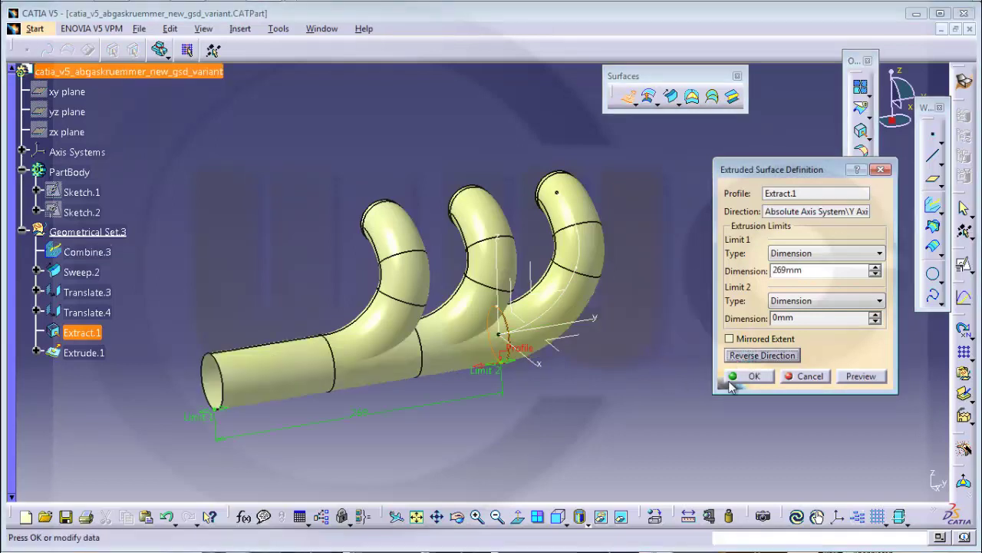
pyautogui.click(729, 382)
pyautogui.moveTo(628, 364); pyautogui.dragTo(711, 311, button='middle')
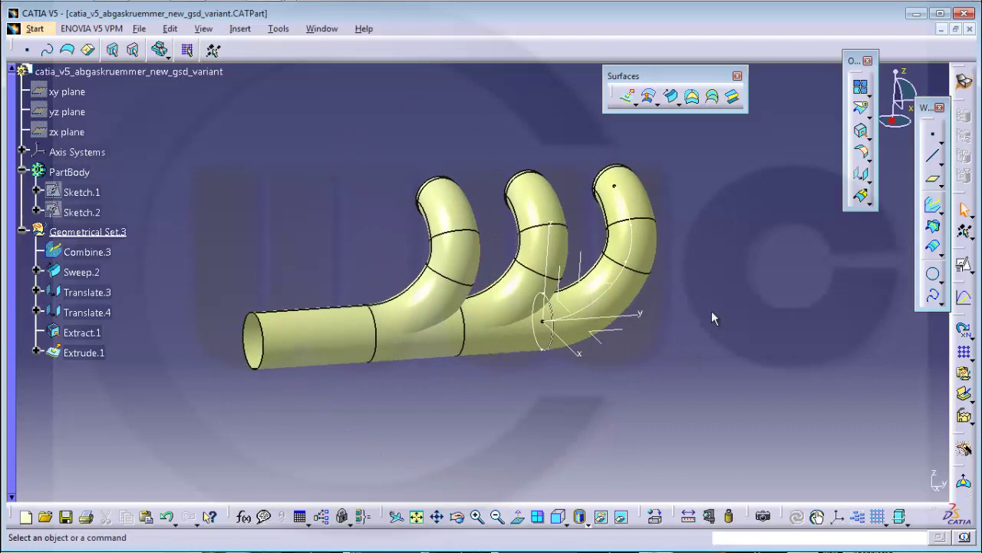
# Join Extrude.1 and Sweep.2 into Join.1
pyautogui.click(861, 87)
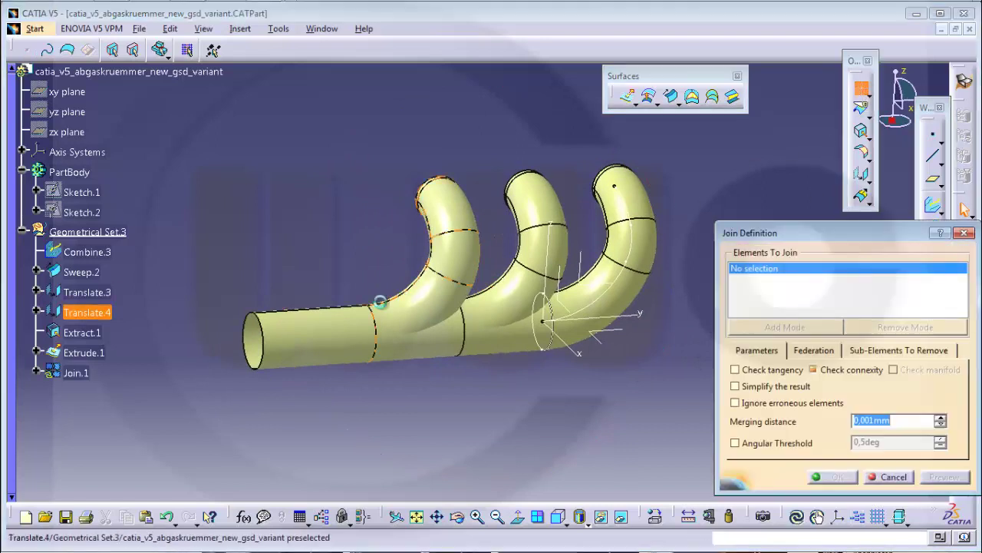
pyautogui.click(338, 346)
pyautogui.click(641, 284)
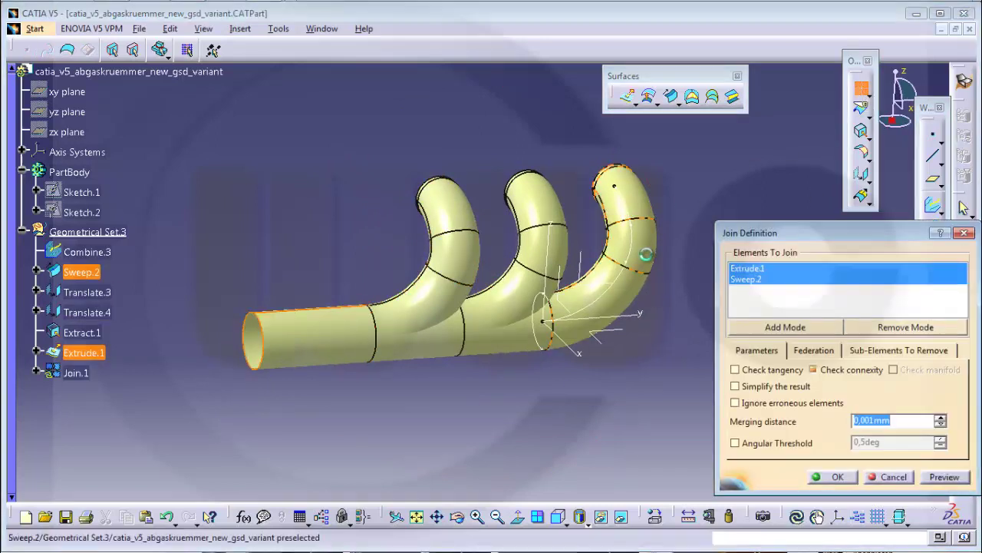
pyautogui.click(838, 477)
pyautogui.moveTo(650, 420); pyautogui.dragTo(591, 380, button='middle')
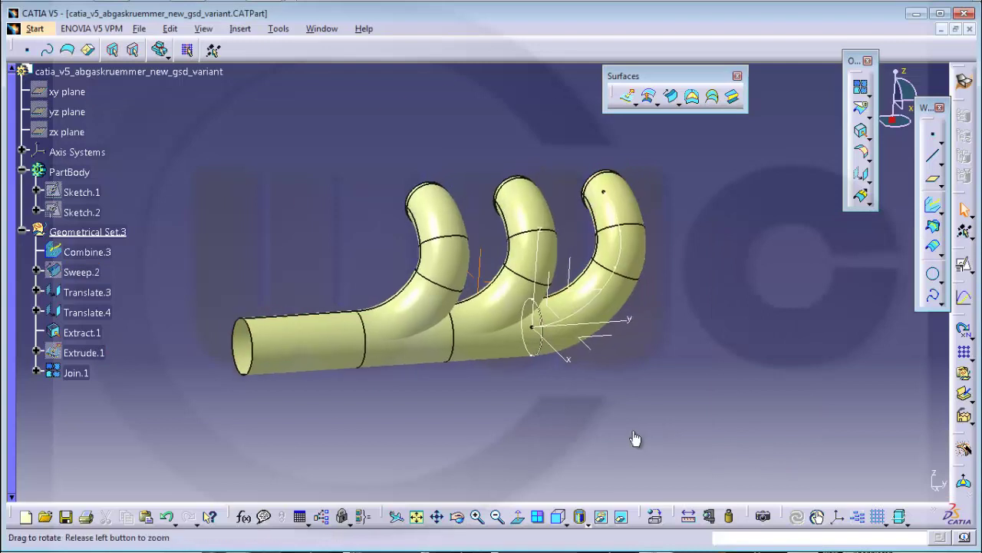
# Open and dismiss the first pipe's context menu, then clear the selection
pyautogui.click(441, 213)
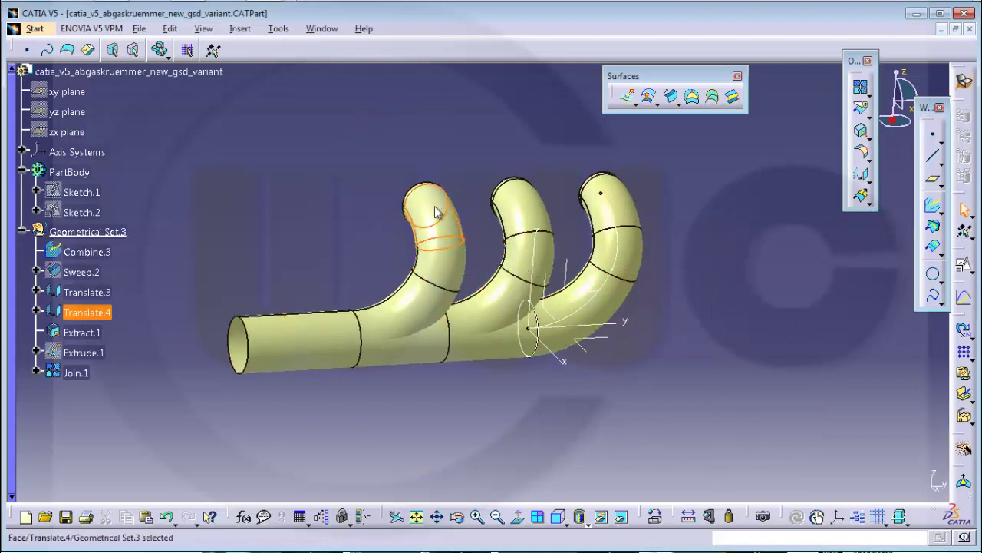
pyautogui.rightClick(436, 209)
pyautogui.click(555, 136)
pyautogui.click(710, 181)
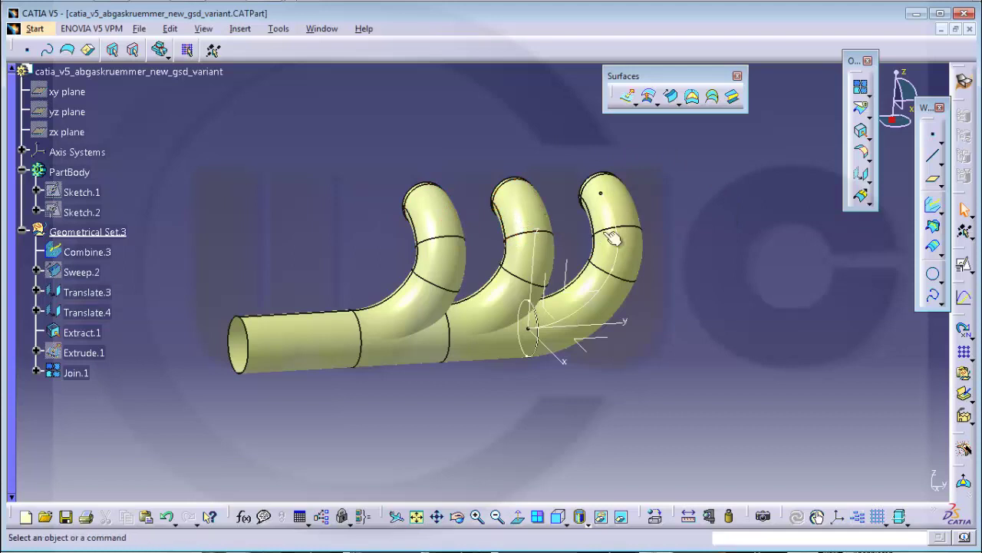
# After abandoning Split, trim Join.1 against the middle pipe Translate.3 to create Trim.1
pyautogui.click(860, 108)
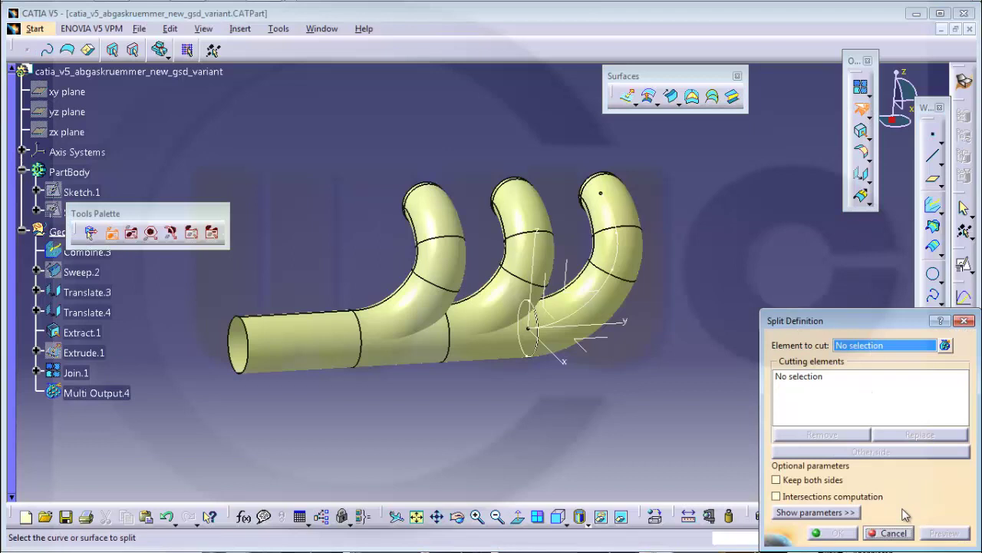
pyautogui.click(890, 532)
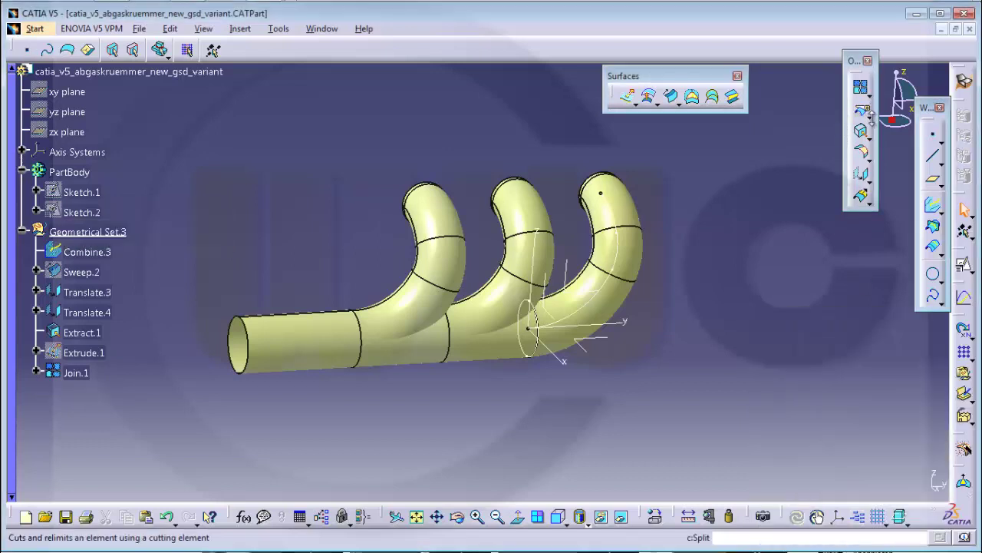
pyautogui.click(870, 114)
pyautogui.click(912, 135)
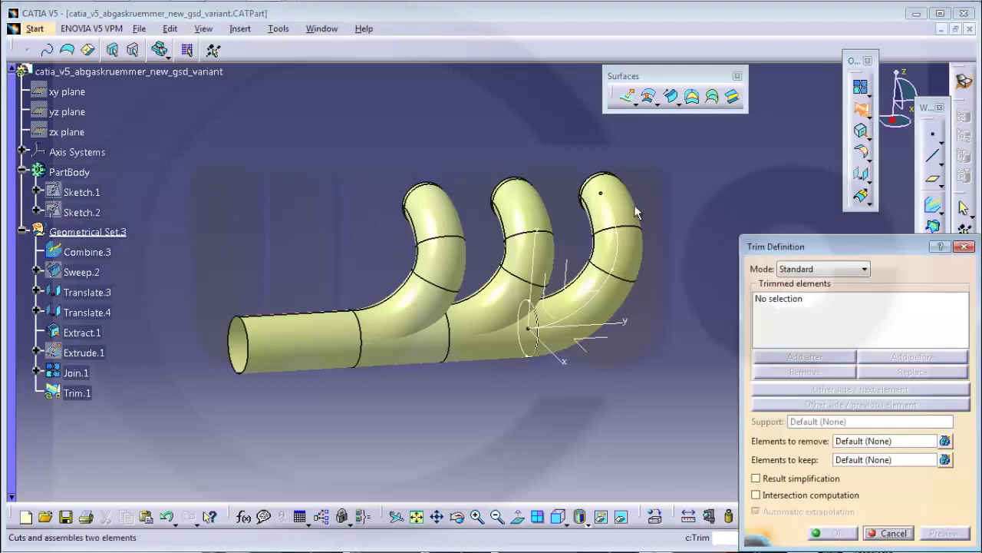
pyautogui.click(606, 265)
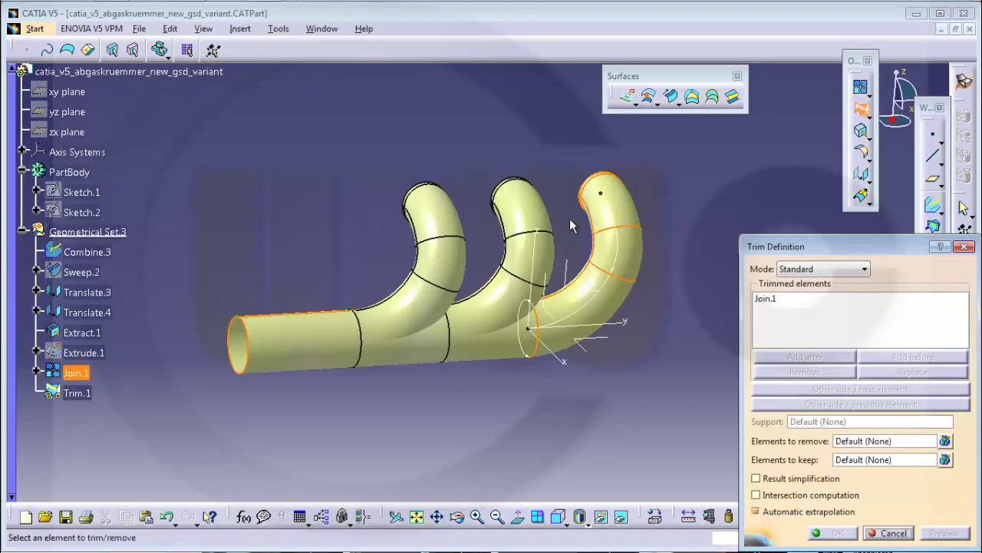
pyautogui.click(526, 209)
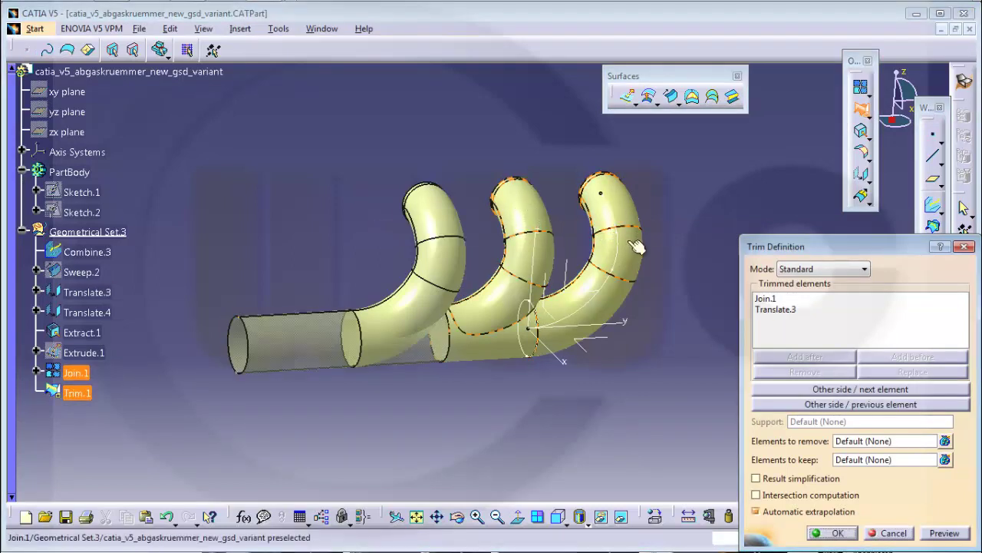
pyautogui.moveTo(636, 246); pyautogui.dragTo(579, 307, button='middle')
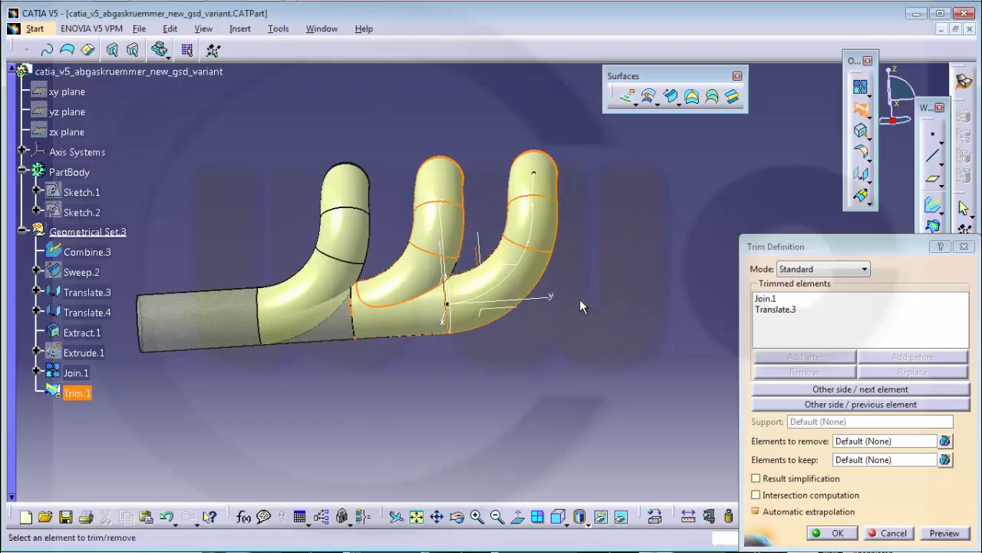
pyautogui.click(831, 532)
pyautogui.moveTo(667, 353)
pyautogui.mouseDown(button='middle')
pyautogui.moveTo(640, 383)
pyautogui.moveTo(707, 253)
pyautogui.mouseUp(button='middle')
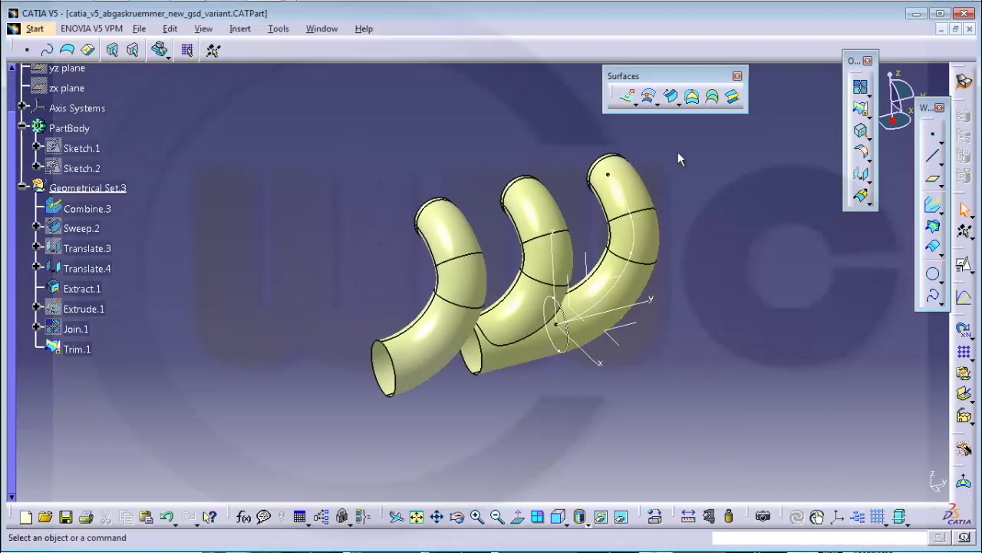
# Extract the cut edge of Trim.1 as Extract.2
pyautogui.click(861, 131)
pyautogui.click(488, 366)
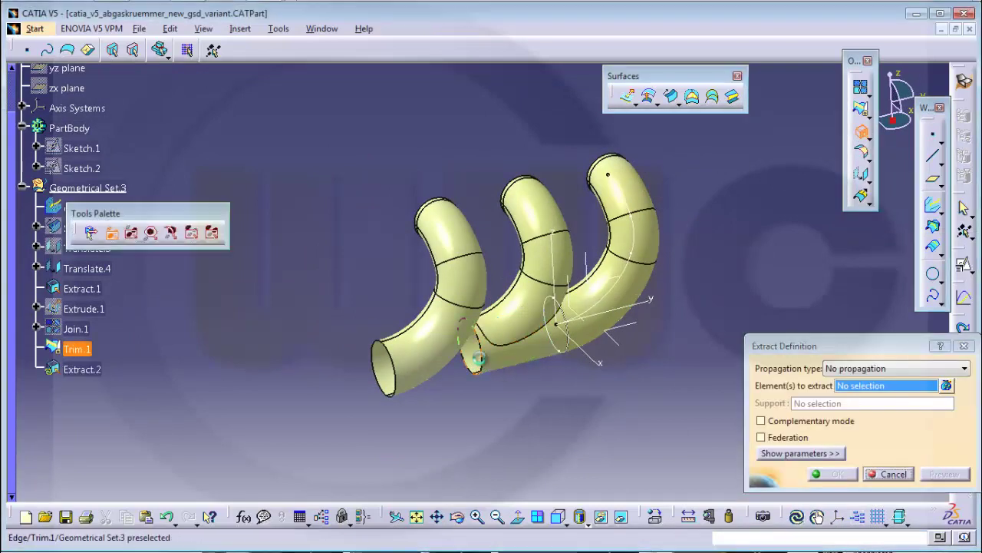
pyautogui.click(834, 474)
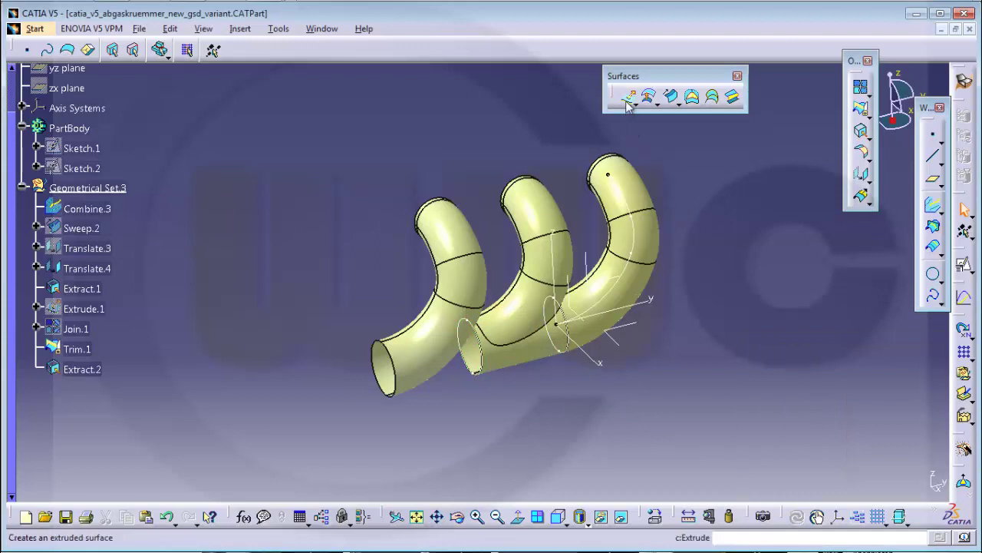
# Extrude Extract.2 187 mm (269-82) along Y, reversed toward the first pipe
pyautogui.click(627, 96)
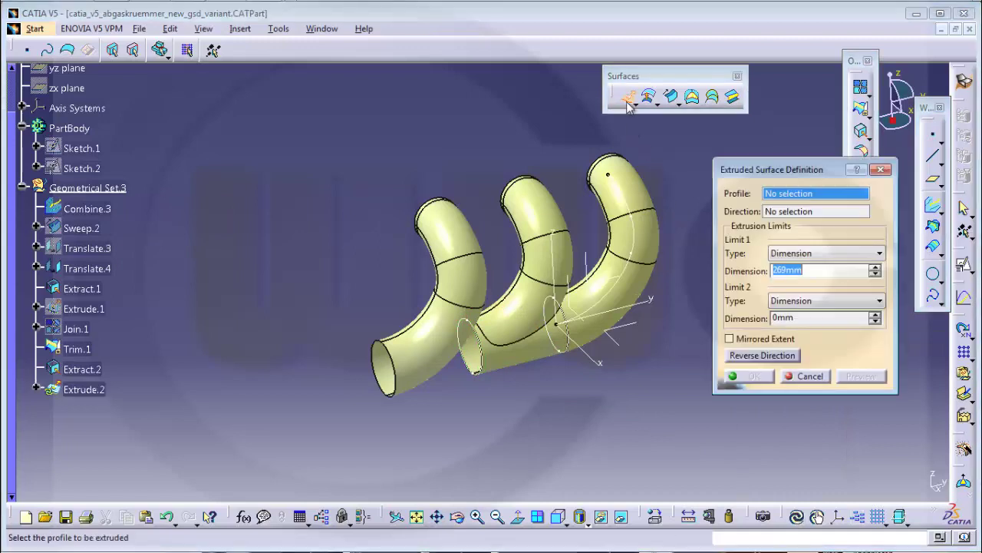
pyautogui.click(488, 361)
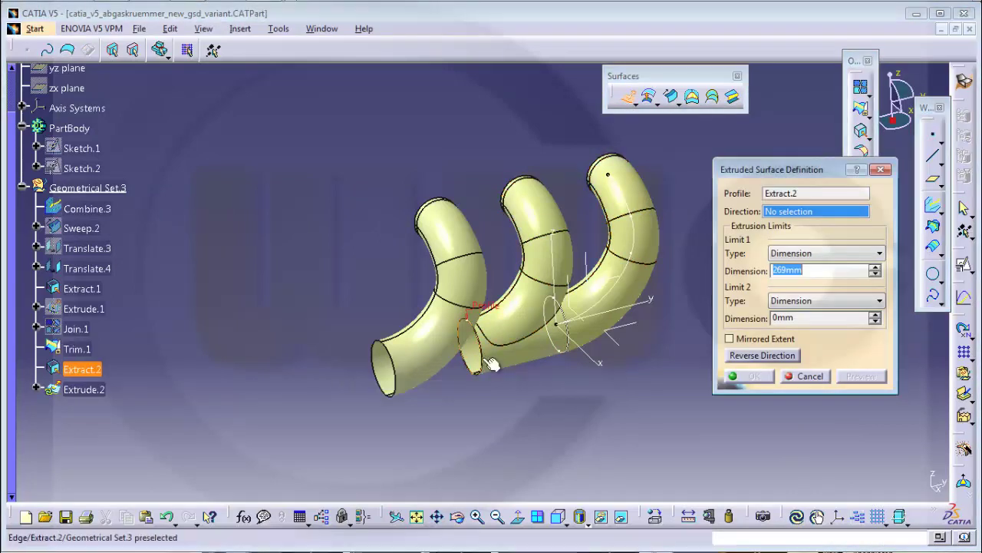
pyautogui.click(653, 302)
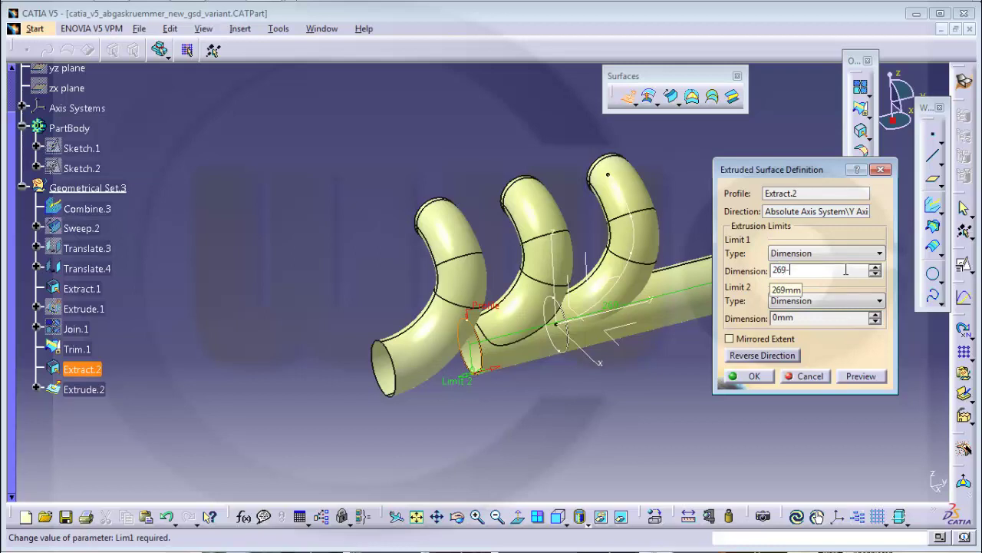
pyautogui.click(773, 361)
pyautogui.click(758, 376)
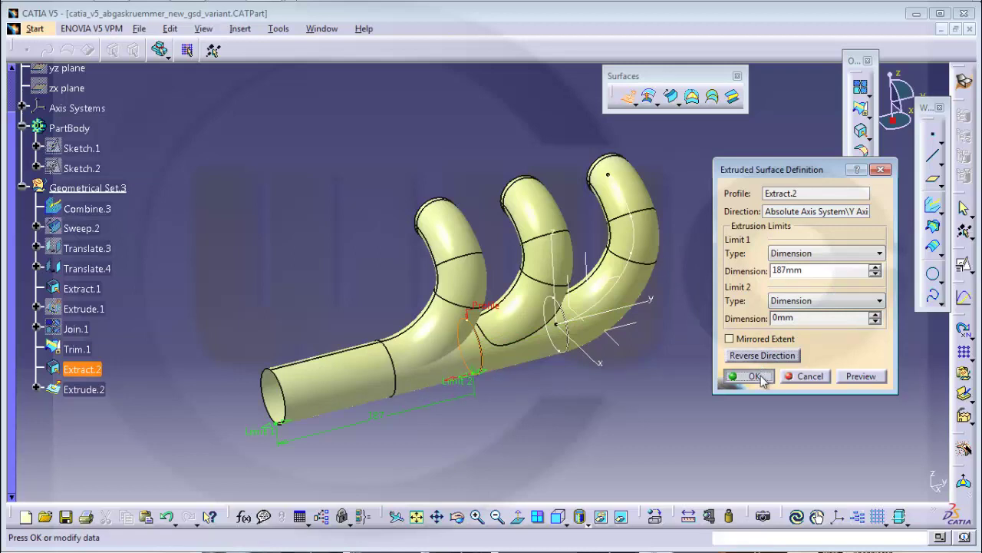
pyautogui.moveTo(657, 366)
pyautogui.mouseDown(button='middle')
pyautogui.moveTo(603, 381)
pyautogui.moveTo(678, 376)
pyautogui.mouseUp(button='middle')
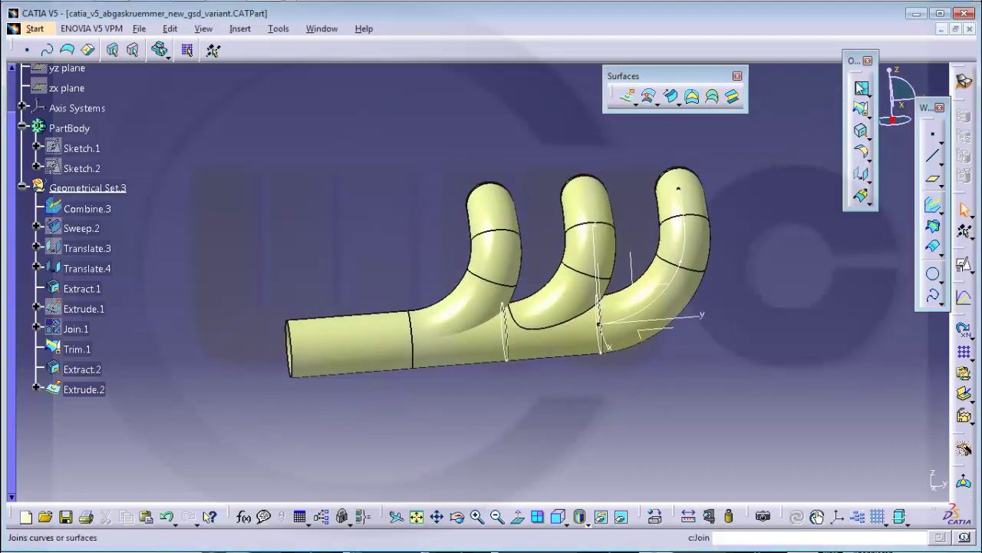
# Join Trim.1 and Extrude.2 into Join.2
pyautogui.click(861, 194)
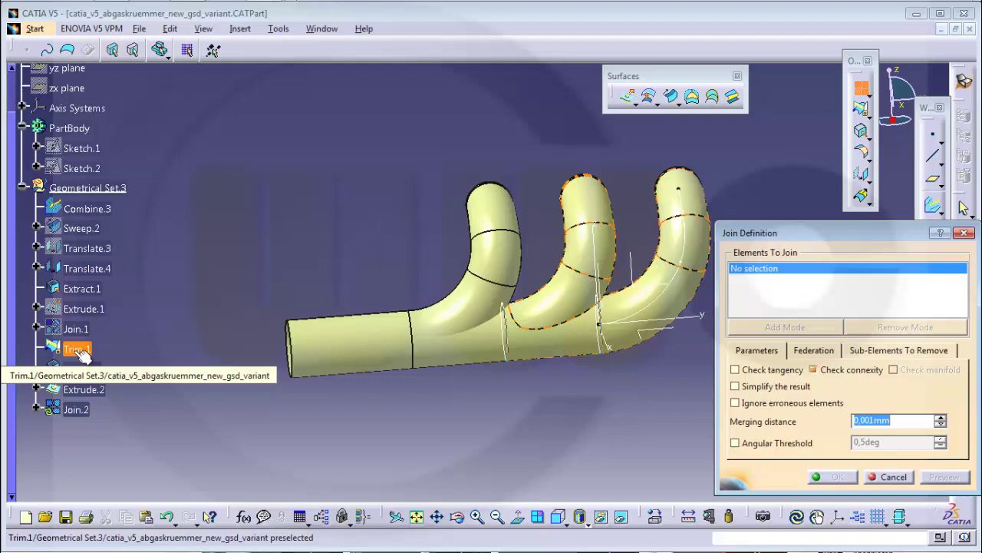
pyautogui.click(77, 349)
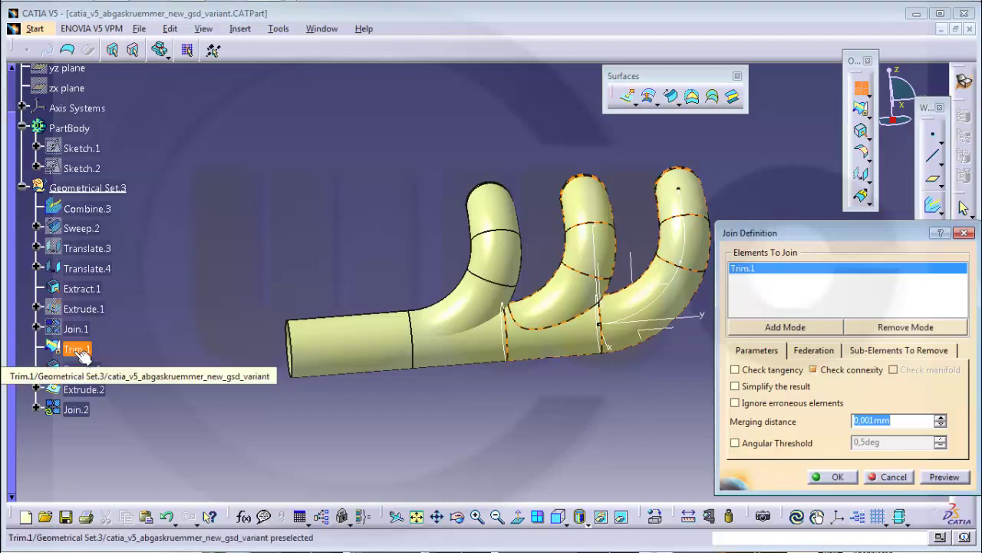
pyautogui.click(98, 391)
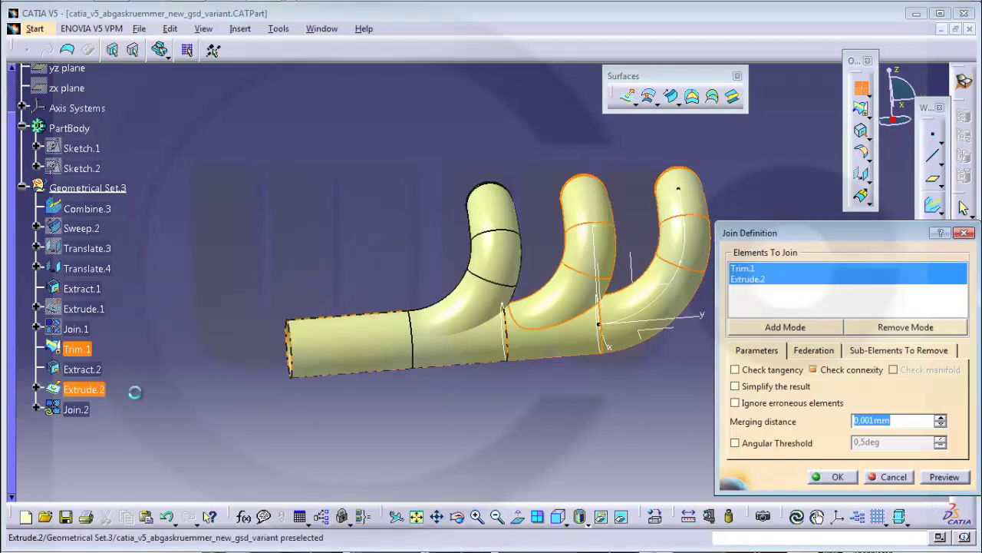
pyautogui.click(815, 475)
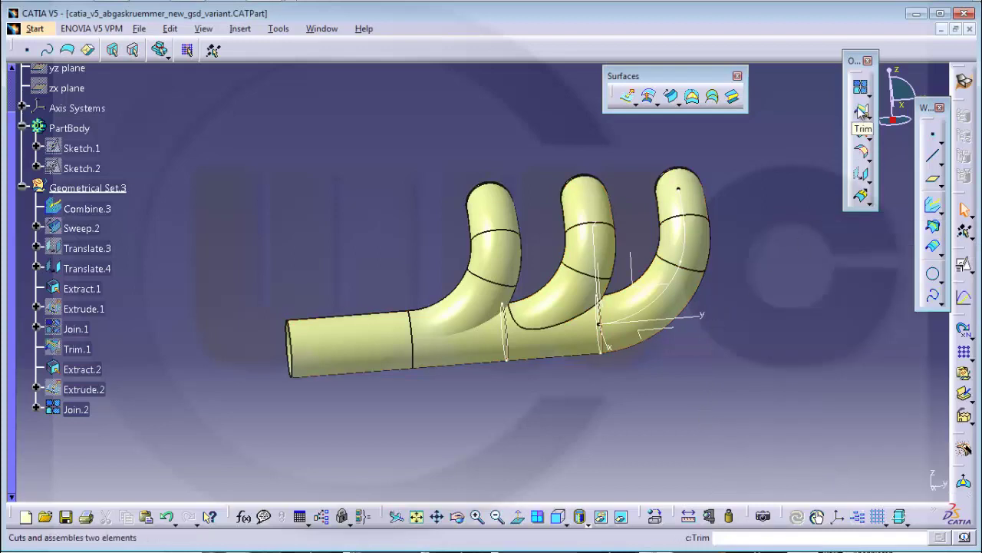
# Trim Join.2 against the first tube Translate.4, creating Trim.2
pyautogui.click(861, 109)
pyautogui.click(86, 413)
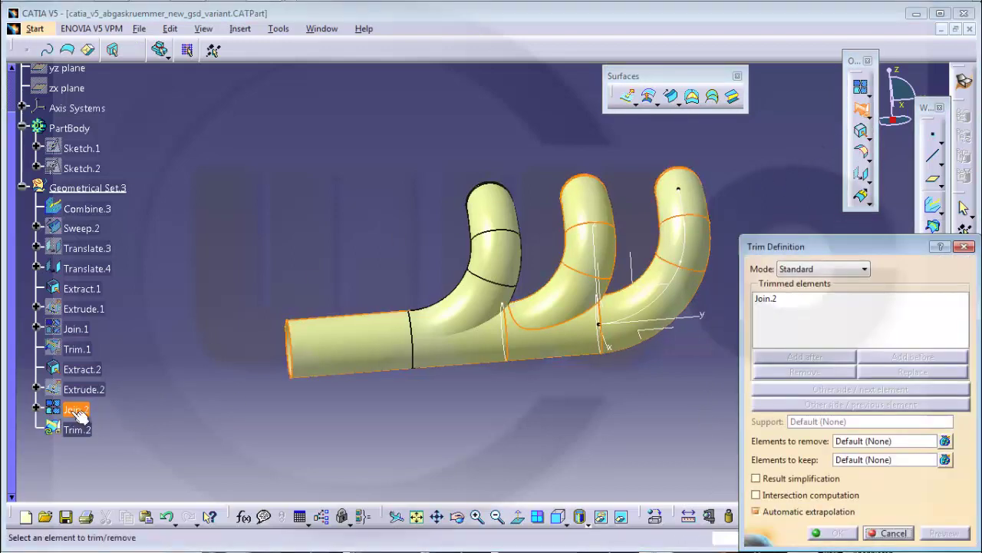
pyautogui.click(491, 217)
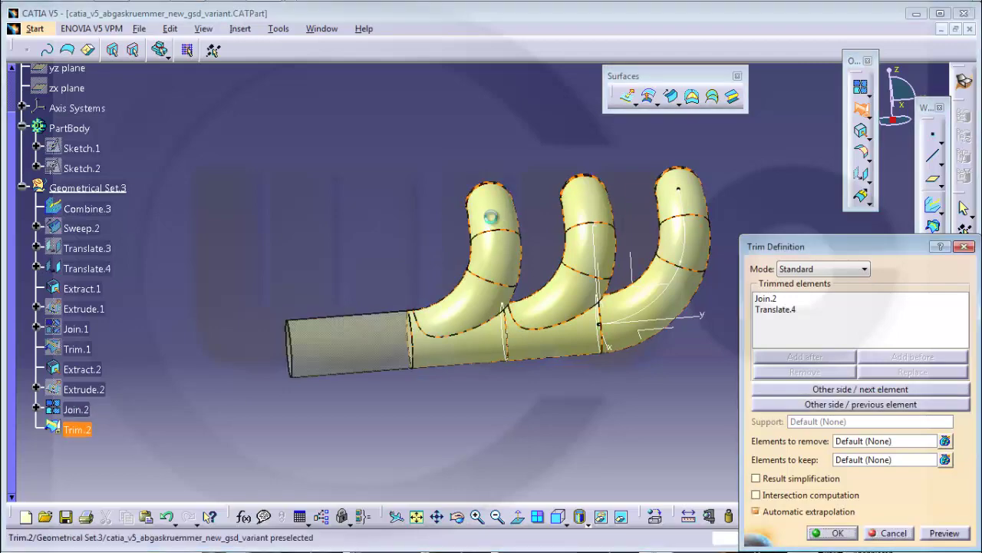
pyautogui.click(837, 532)
pyautogui.moveTo(383, 218)
pyautogui.mouseDown(button='middle')
pyautogui.moveTo(415, 240)
pyautogui.moveTo(389, 227)
pyautogui.mouseUp(button='middle')
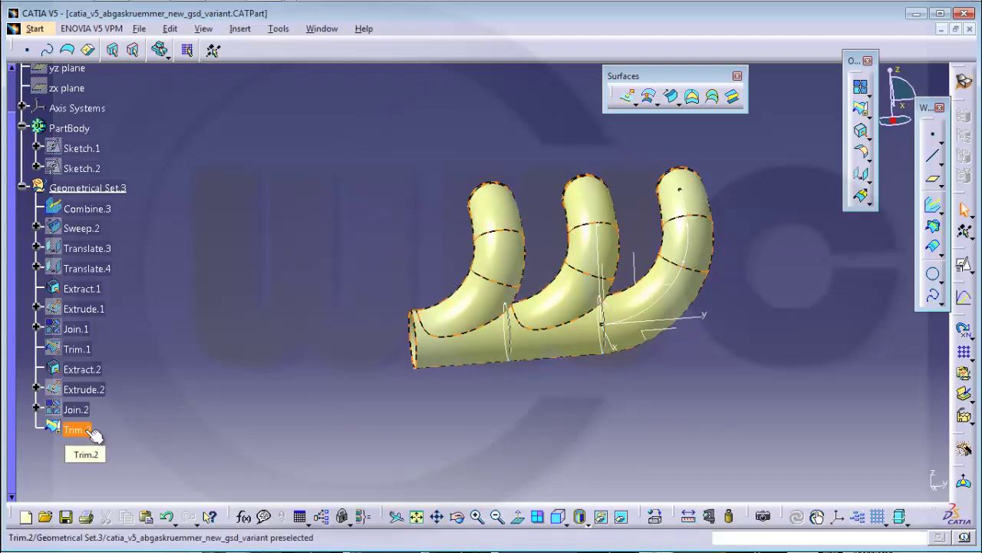
# Extract the collector's open pipe-end edge as Extract.3
pyautogui.moveTo(354, 312)
pyautogui.mouseDown(button='middle')
pyautogui.moveTo(837, 362)
pyautogui.moveTo(713, 336)
pyautogui.mouseUp(button='middle')
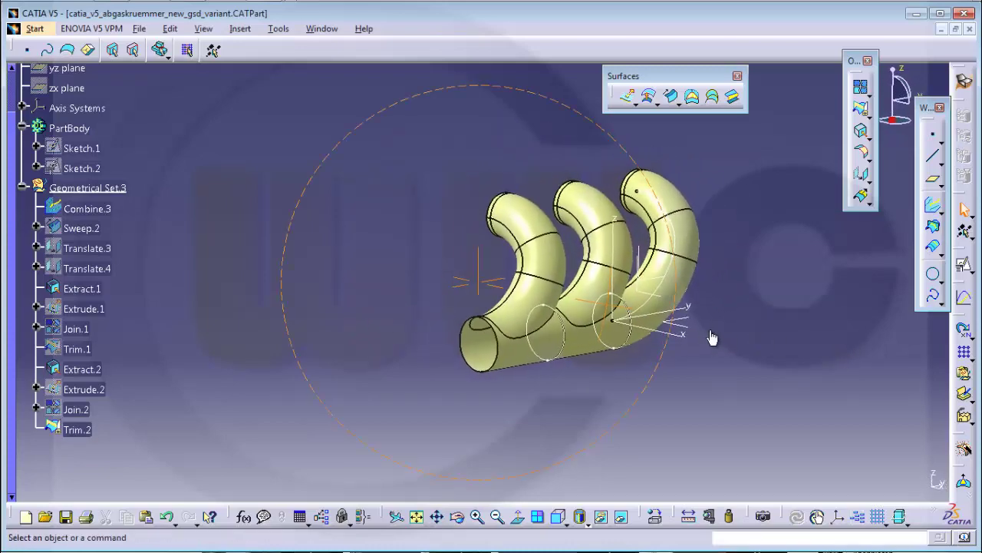
pyautogui.moveTo(471, 235)
pyautogui.mouseDown(button='middle')
pyautogui.moveTo(407, 230)
pyautogui.moveTo(485, 191)
pyautogui.moveTo(614, 201)
pyautogui.moveTo(456, 271)
pyautogui.moveTo(512, 297)
pyautogui.moveTo(741, 337)
pyautogui.moveTo(748, 331)
pyautogui.moveTo(688, 174)
pyautogui.mouseUp(button='middle')
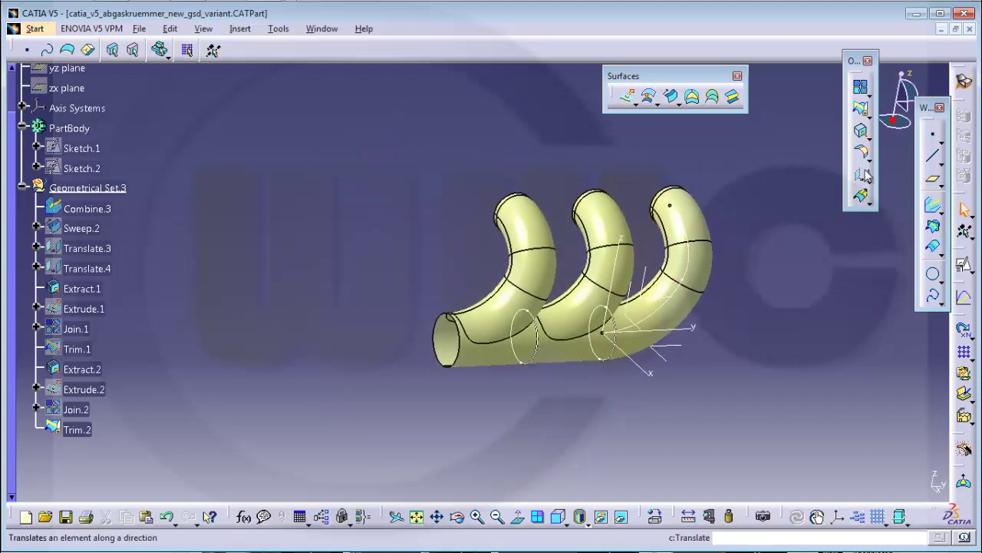
pyautogui.click(860, 131)
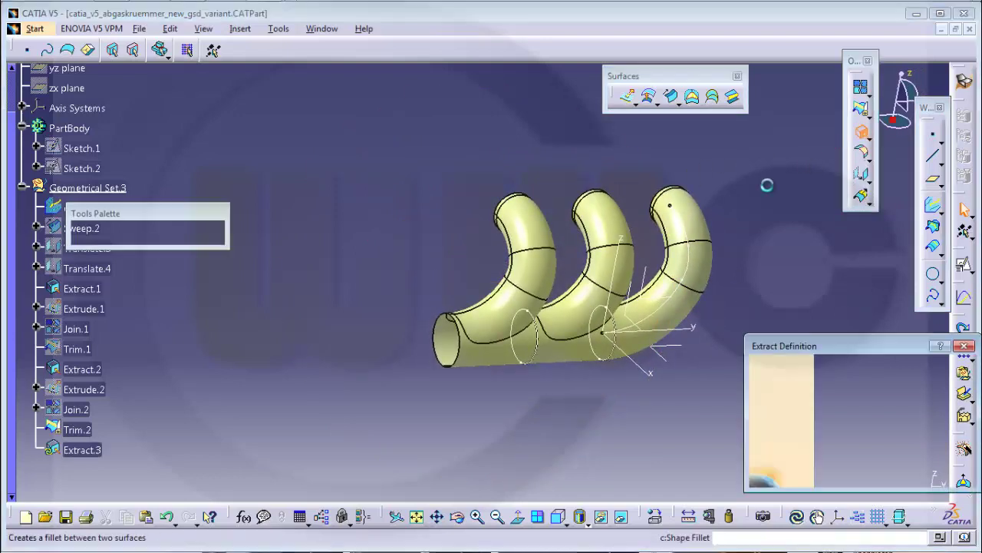
pyautogui.click(451, 349)
pyautogui.click(835, 475)
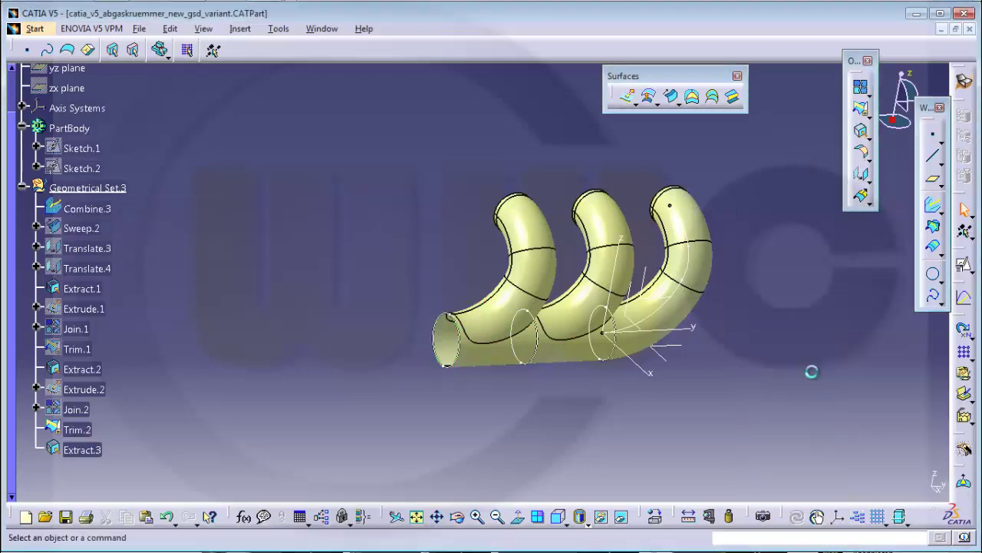
# Extrude Extract.3 105 mm along the Y axis, reversed away from the manifold
pyautogui.click(627, 95)
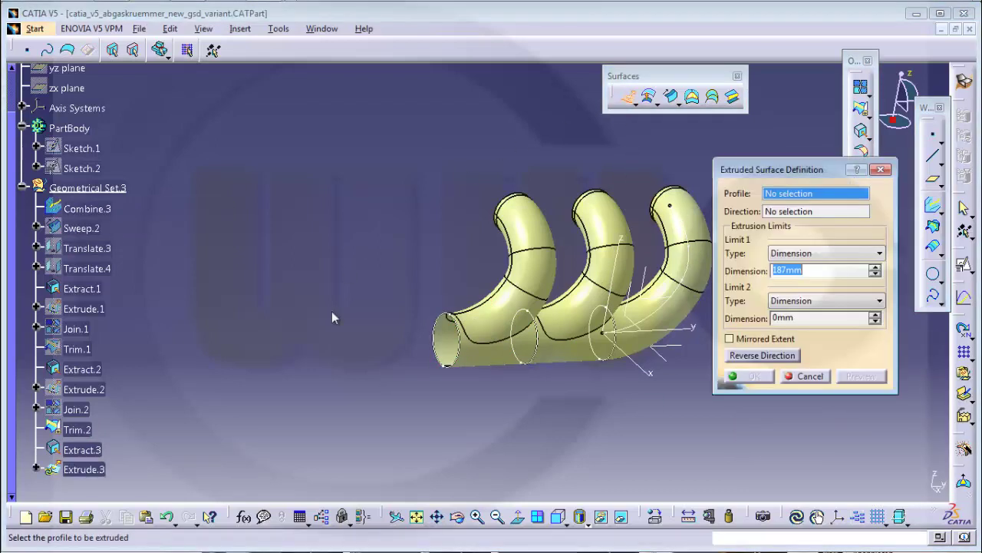
pyautogui.click(459, 360)
pyautogui.write('105')
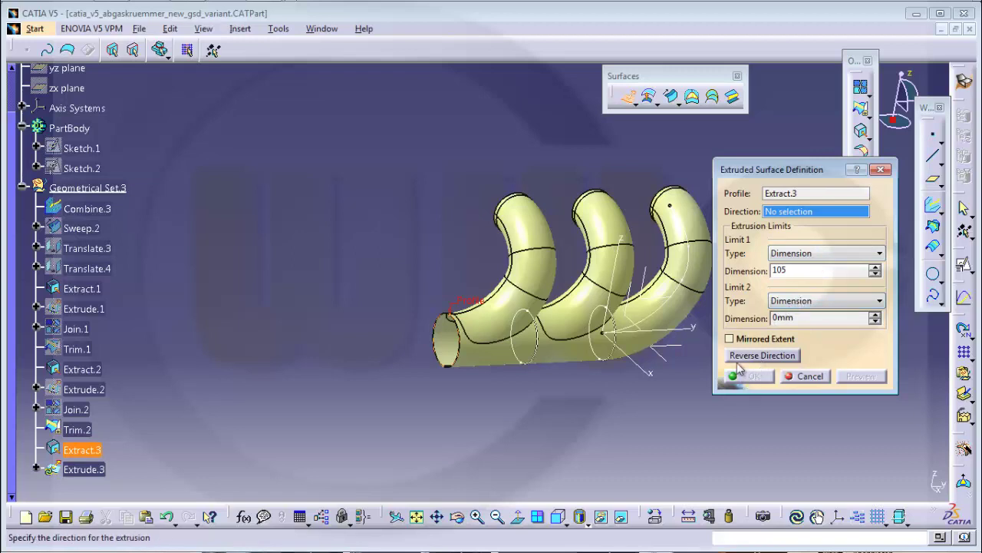
pyautogui.click(671, 373)
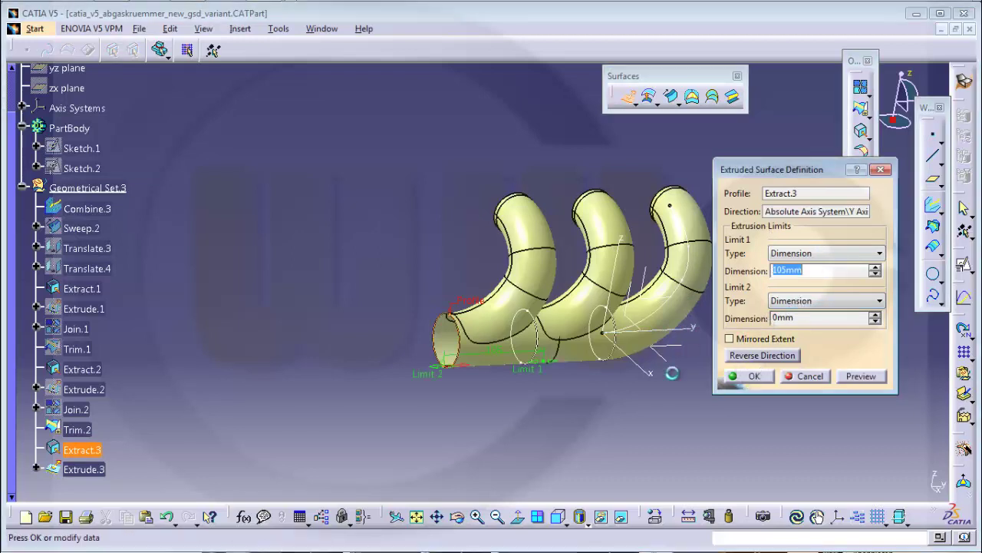
pyautogui.click(762, 355)
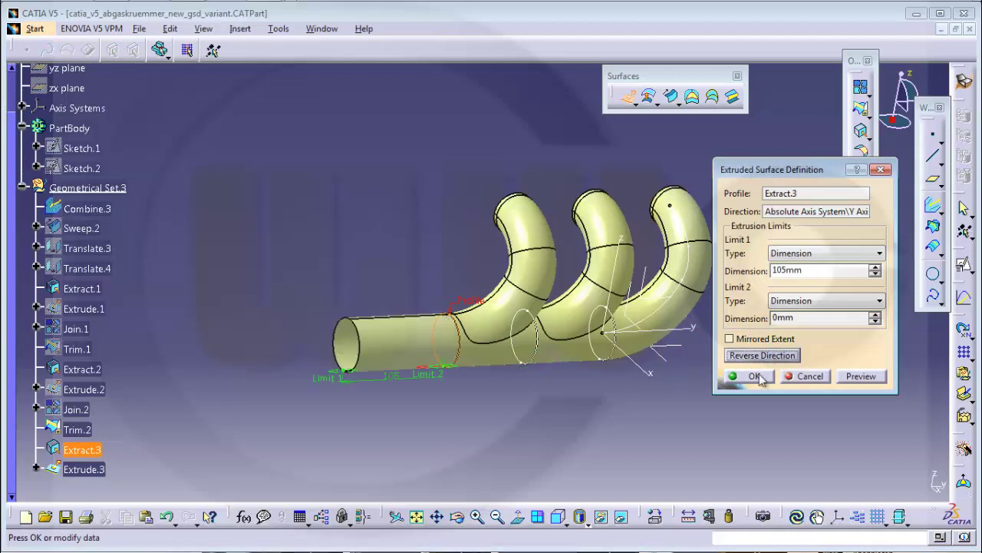
pyautogui.click(752, 377)
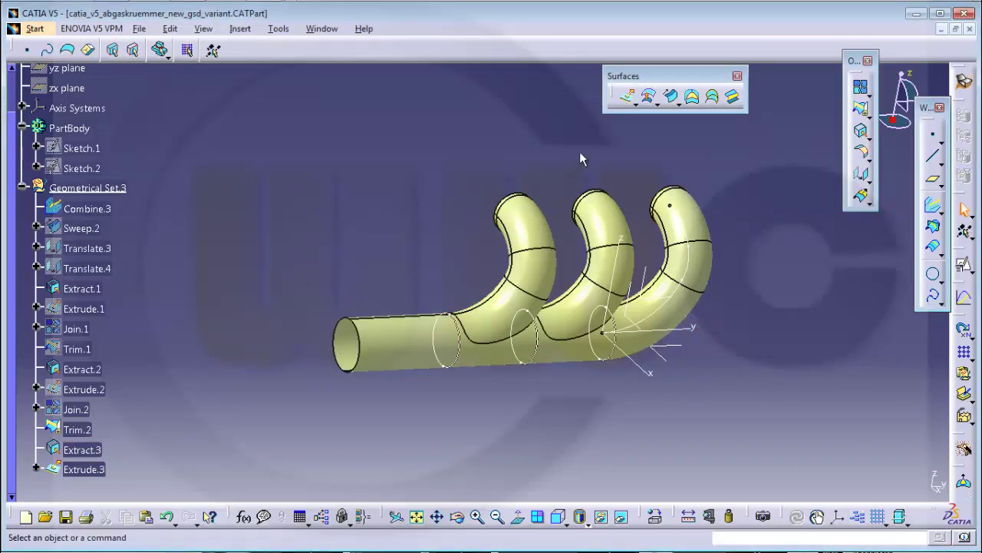
# Join Trim.2 and Extrude.3 into Join.3 and zoom out to view the whole manifold
pyautogui.click(860, 87)
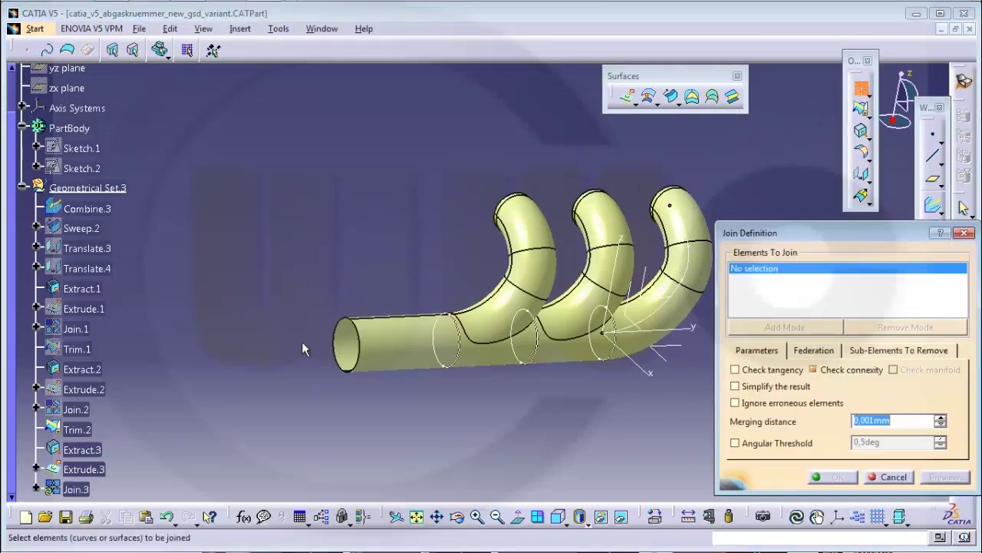
pyautogui.click(98, 432)
pyautogui.click(84, 469)
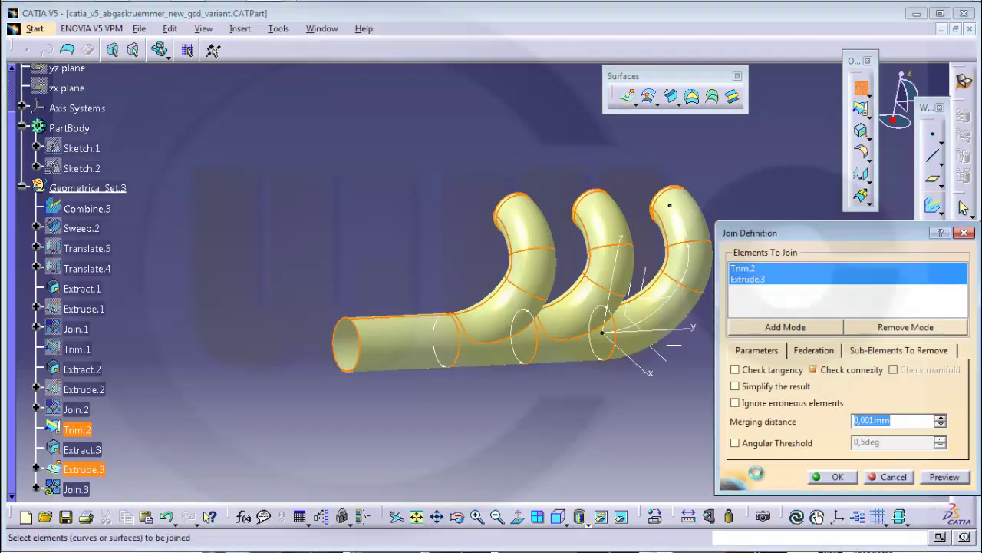
pyautogui.click(837, 477)
pyautogui.moveTo(536, 407); pyautogui.dragTo(392, 400, button='middle')
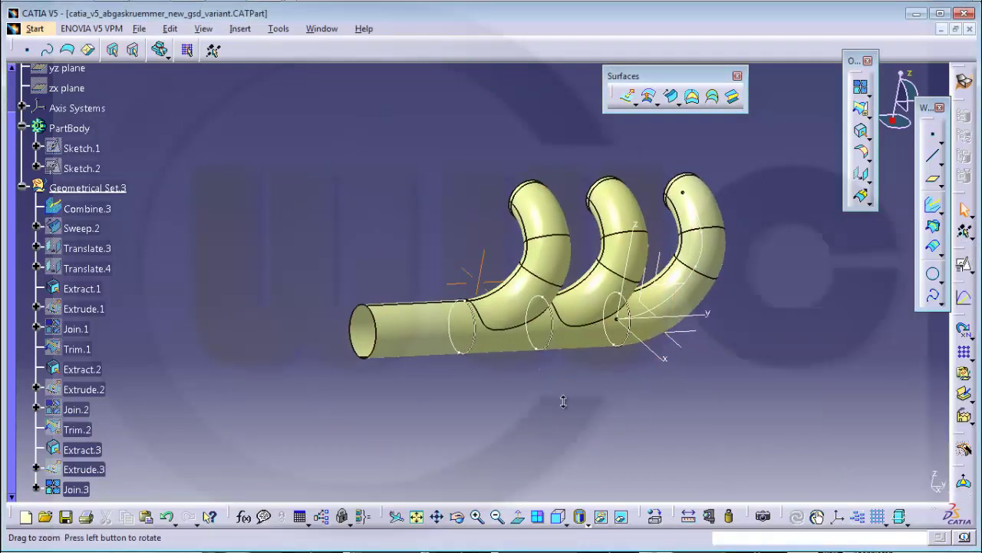
pyautogui.scroll(-3, 218, 338)
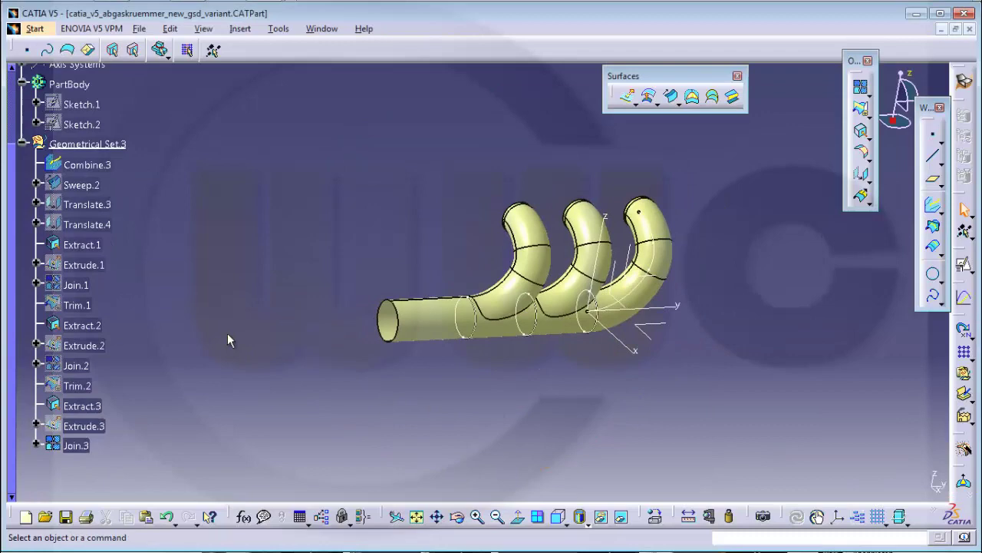
pyautogui.moveTo(227, 333); pyautogui.dragTo(330, 360, button='middle')
pyautogui.scroll(-2, 158, 143)
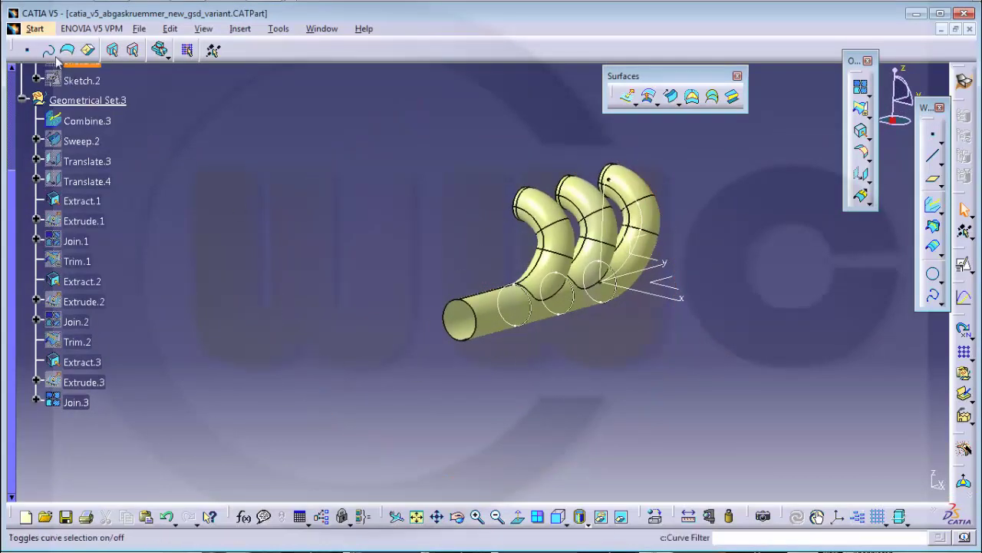
pyautogui.scroll(2, 77, 69)
# Switch to the Part Design workbench
pyautogui.click(43, 29)
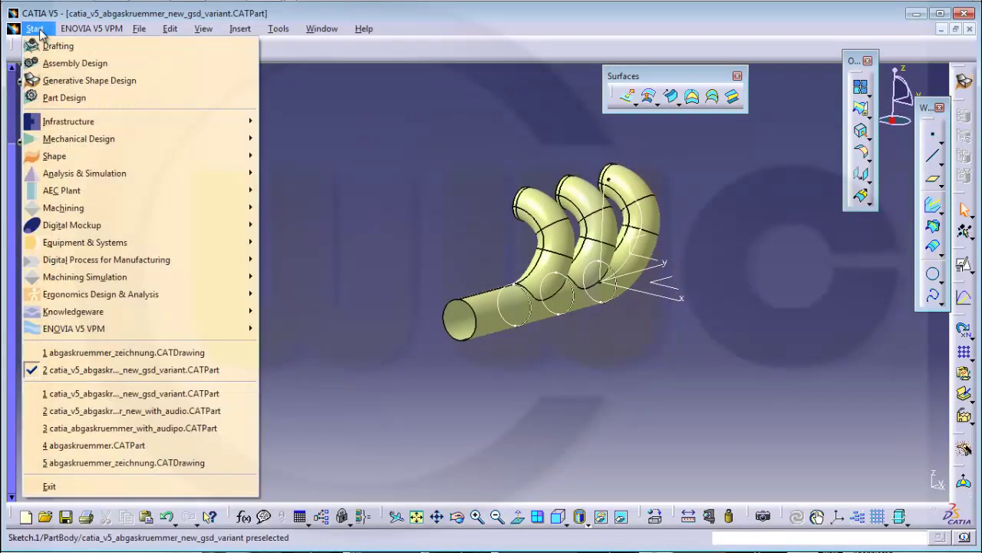
pyautogui.click(61, 97)
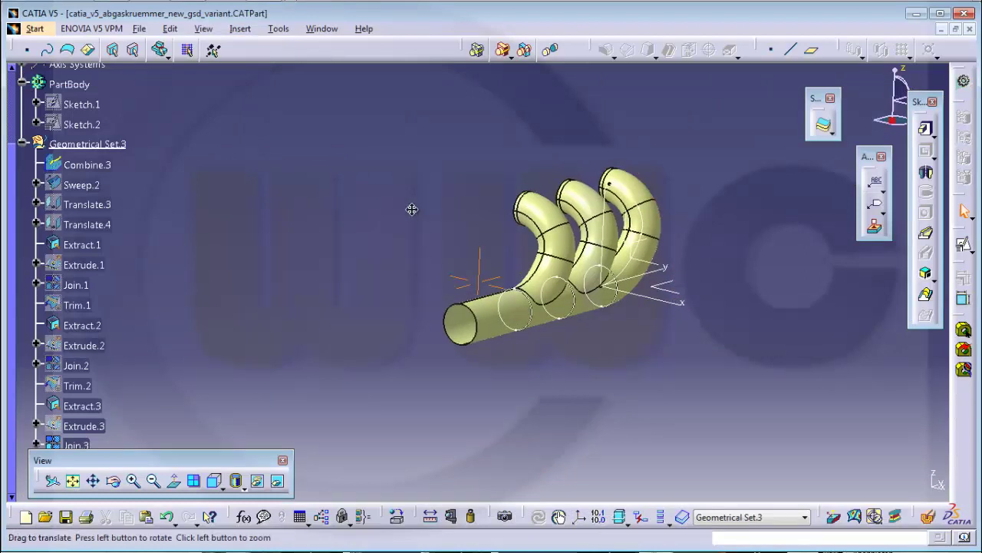
pyautogui.moveTo(422, 177); pyautogui.dragTo(487, 197, button='middle')
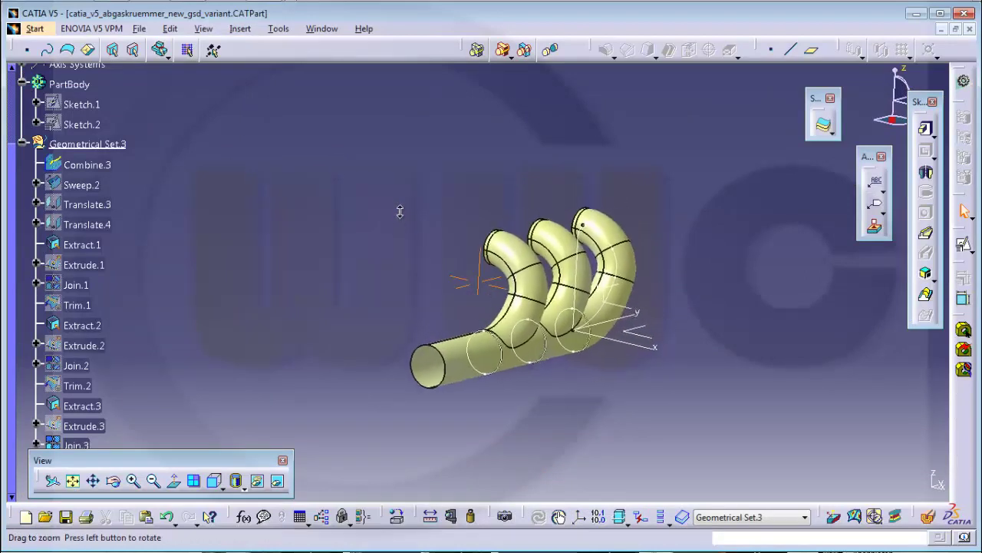
# Thicken Join.3 with a 1 mm first offset as ThickSurface.1
pyautogui.click(824, 124)
pyautogui.click(620, 320)
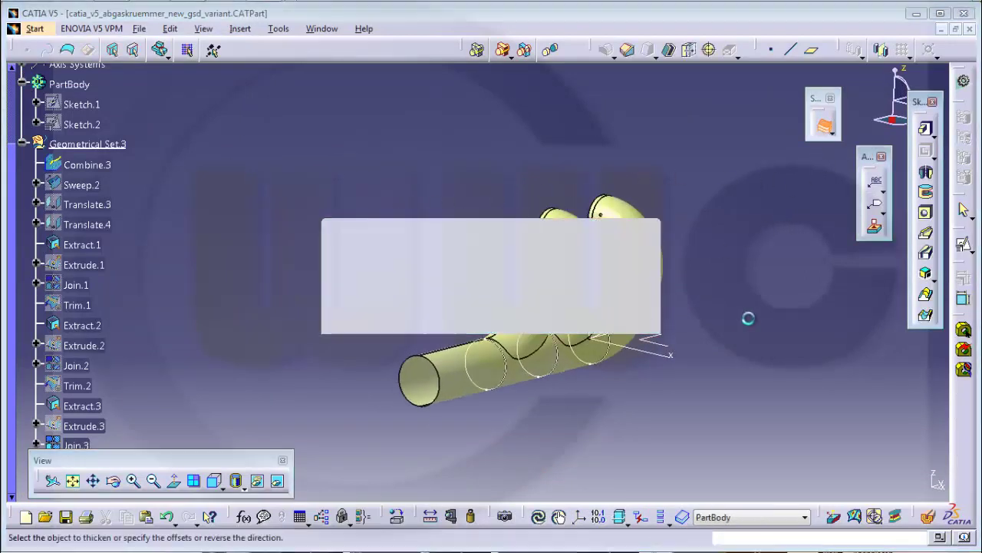
pyautogui.click(634, 223)
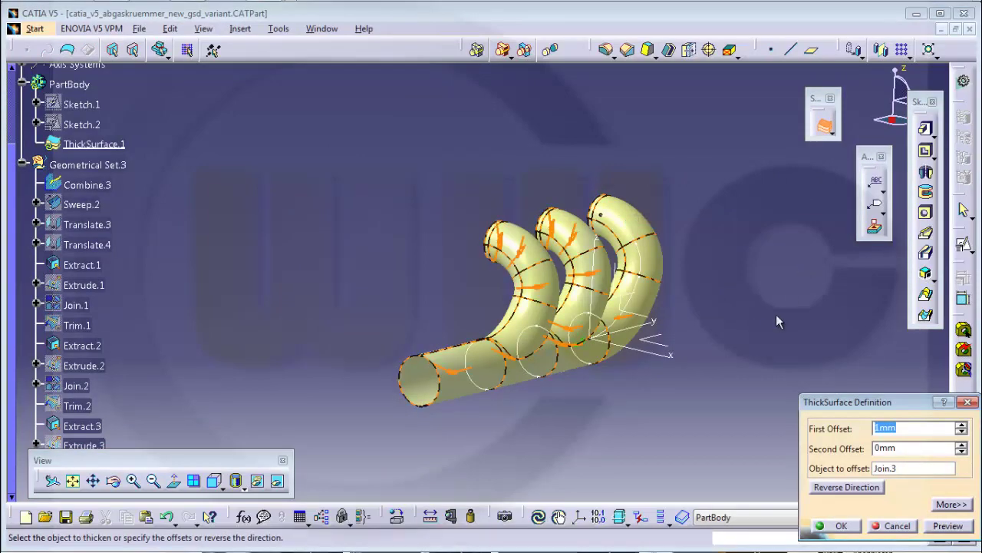
pyautogui.moveTo(750, 330)
pyautogui.keyDown('ctrl'); pyautogui.mouseDown(button='middle')
pyautogui.moveTo(526, 290)
pyautogui.moveTo(583, 300)
pyautogui.mouseUp(button='middle'); pyautogui.keyUp('ctrl')
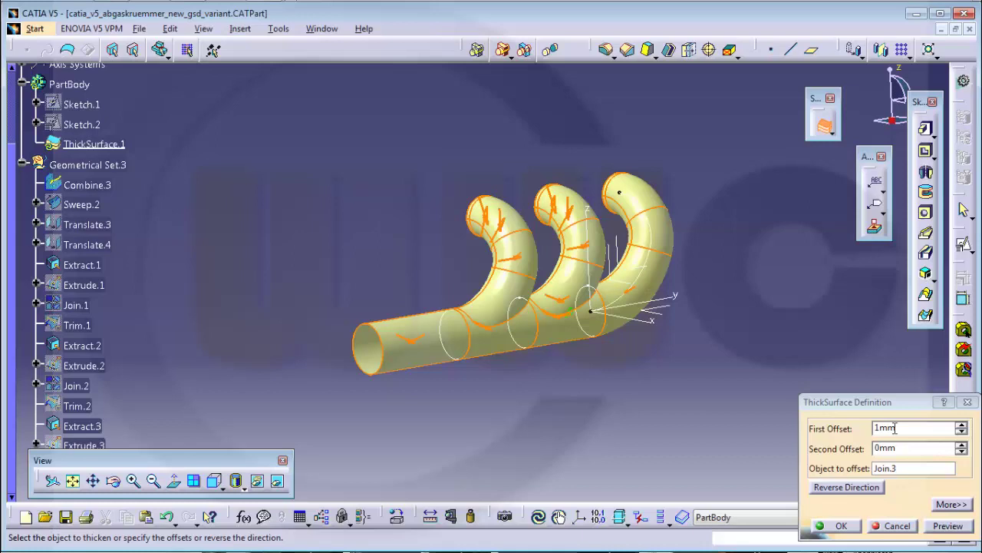
pyautogui.click(843, 528)
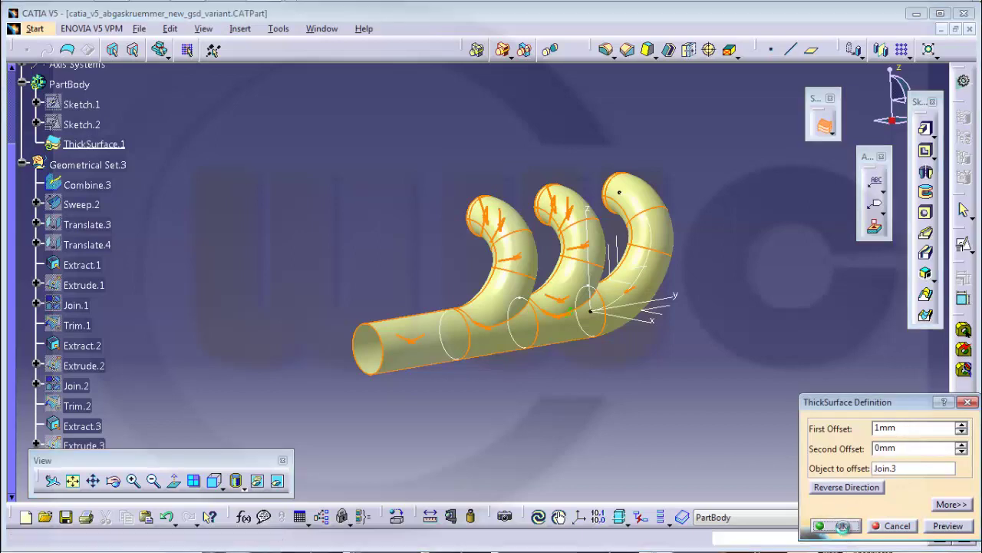
# Finish ThickSurface.1, hide Geometrical Set.3, and orbit to inspect the solid manifold
pyautogui.click(181, 163)
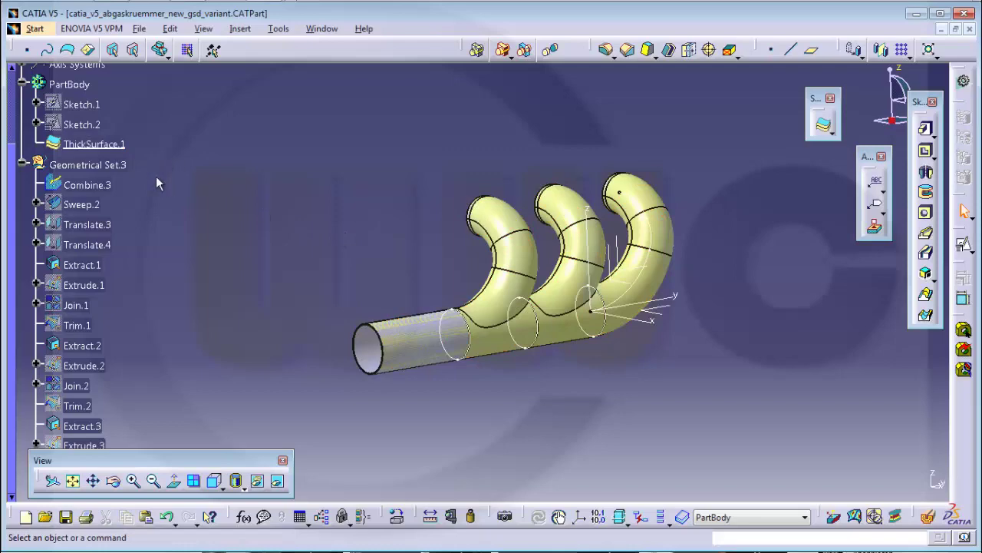
pyautogui.rightClick(103, 164)
pyautogui.click(146, 209)
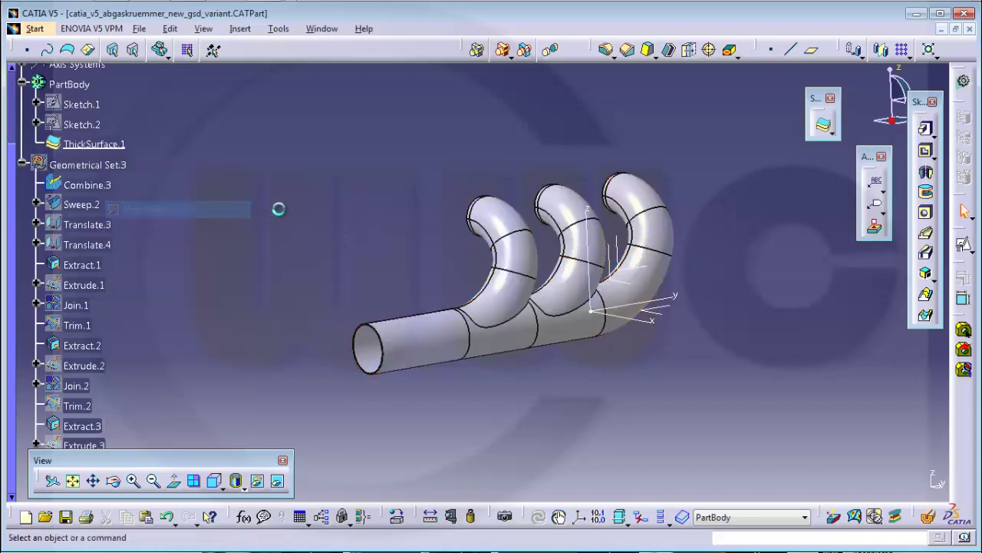
pyautogui.moveTo(300, 220)
pyautogui.mouseDown(button='middle')
pyautogui.moveTo(531, 186)
pyautogui.moveTo(620, 243)
pyautogui.moveTo(403, 197)
pyautogui.moveTo(302, 234)
pyautogui.moveTo(466, 188)
pyautogui.moveTo(441, 176)
pyautogui.moveTo(386, 212)
pyautogui.mouseUp(button='middle')
pyautogui.moveTo(666, 322)
pyautogui.mouseDown(button='middle')
pyautogui.moveTo(694, 317)
pyautogui.moveTo(688, 329)
pyautogui.mouseUp(button='middle')
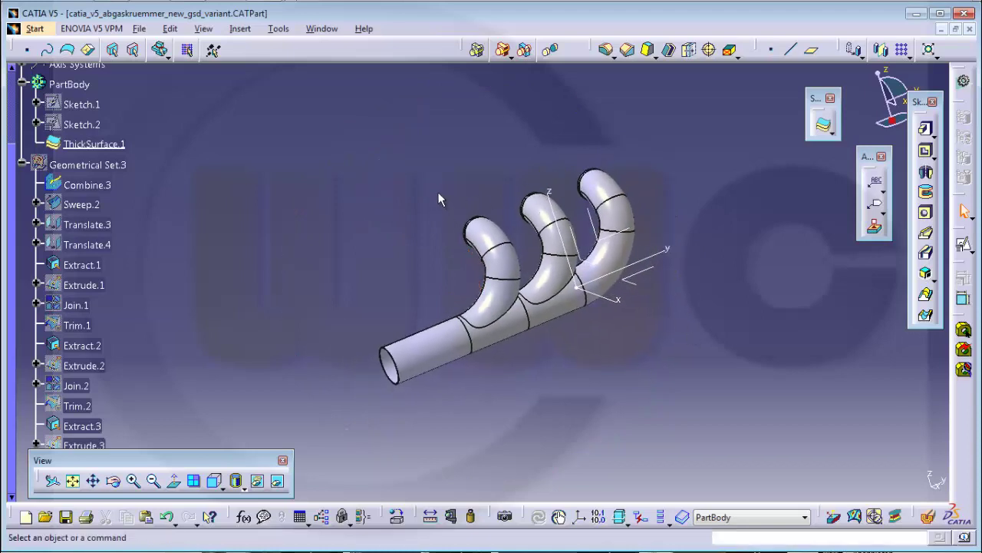